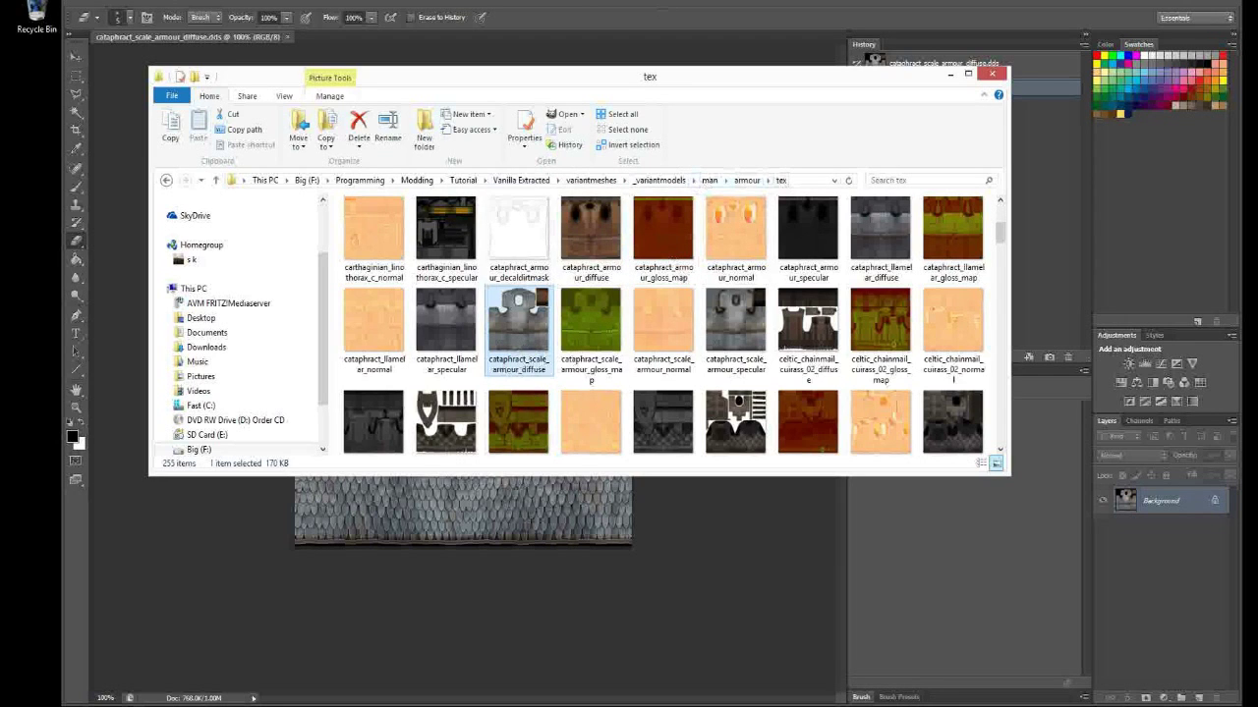
- Bring cataphract_scale_armour_diffuse.dds in Photoshop to the front, leaving the tex folder behind
left_click(693, 17)
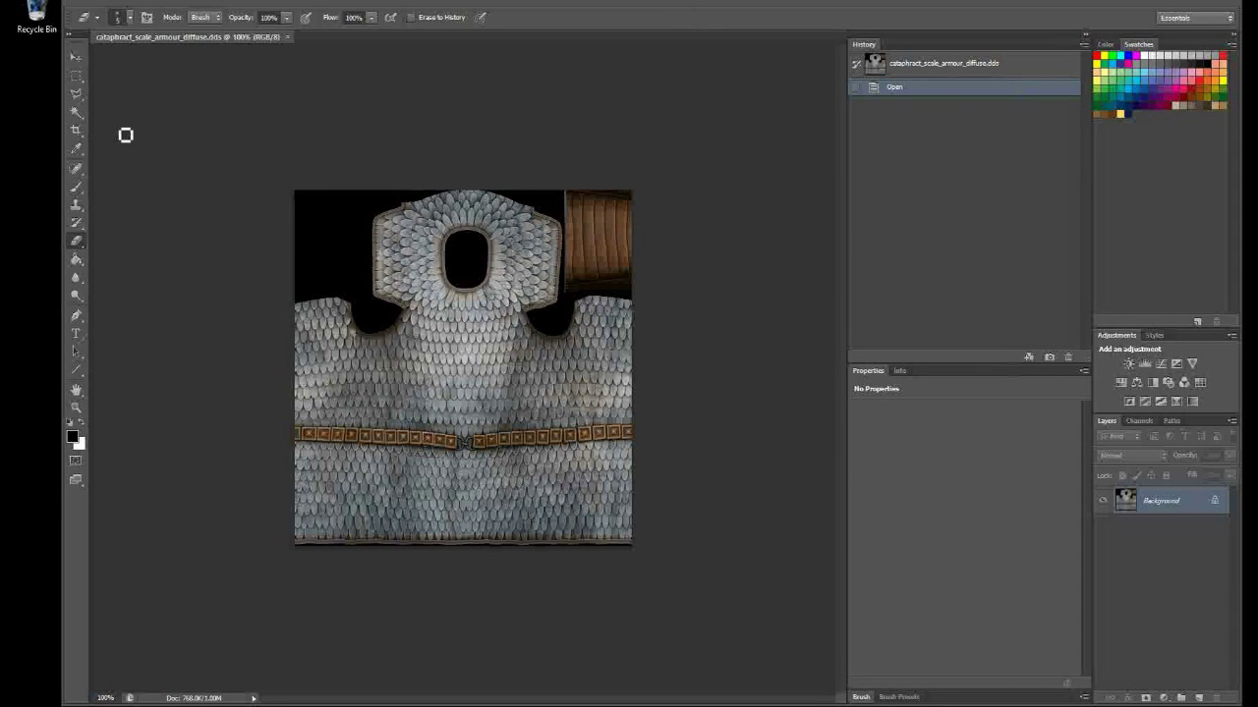
- Outline a star on the armour's chest with the Polygonal Lasso and add a masked Hue/Saturation layer
left_click(78, 93)
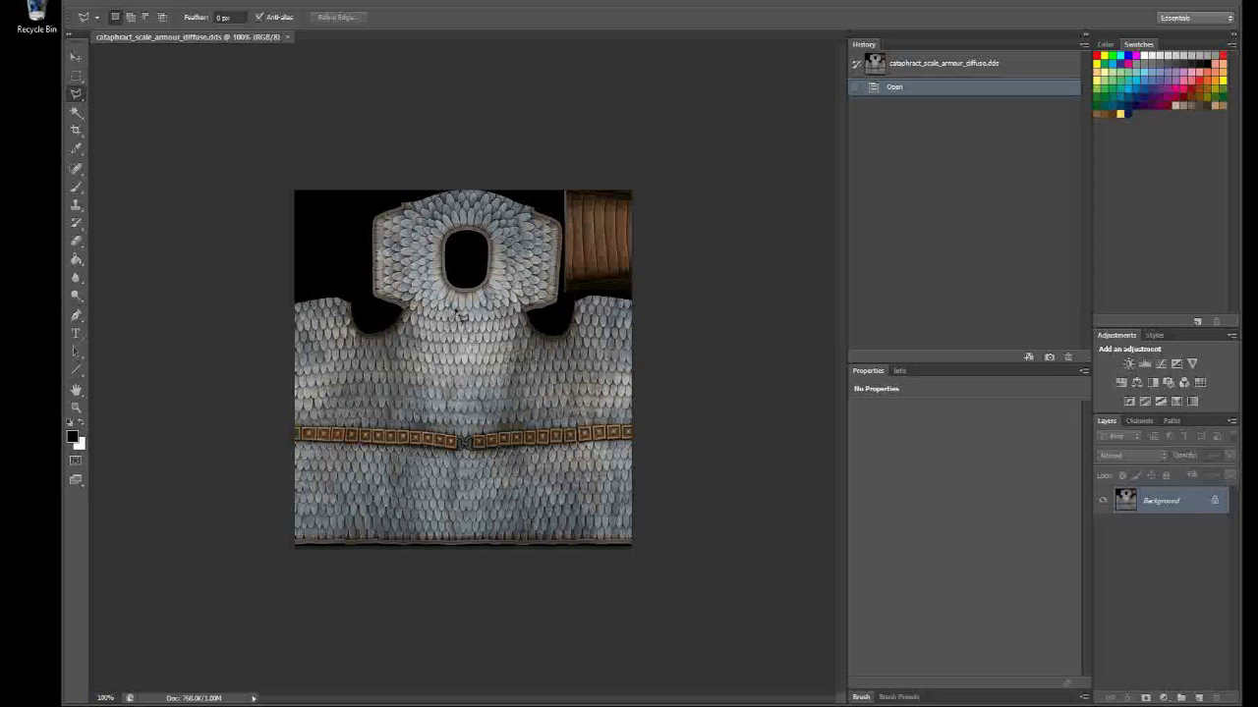
double_click(459, 322)
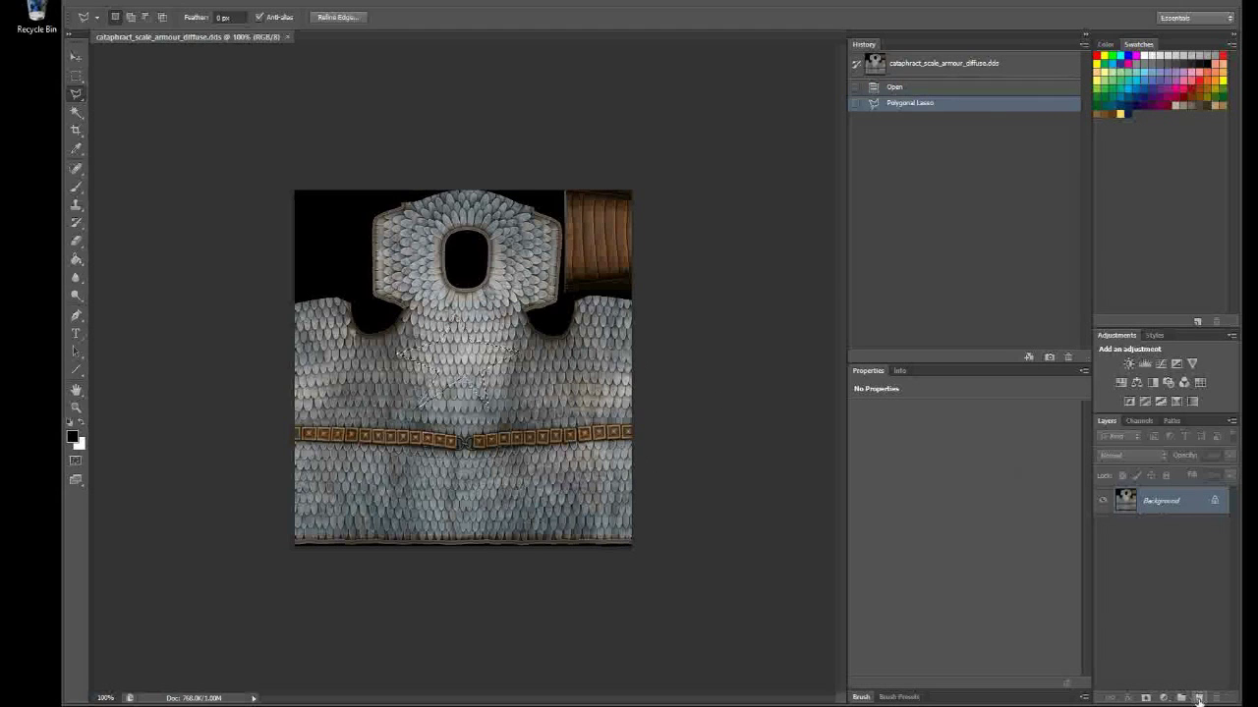
left_click(1125, 387)
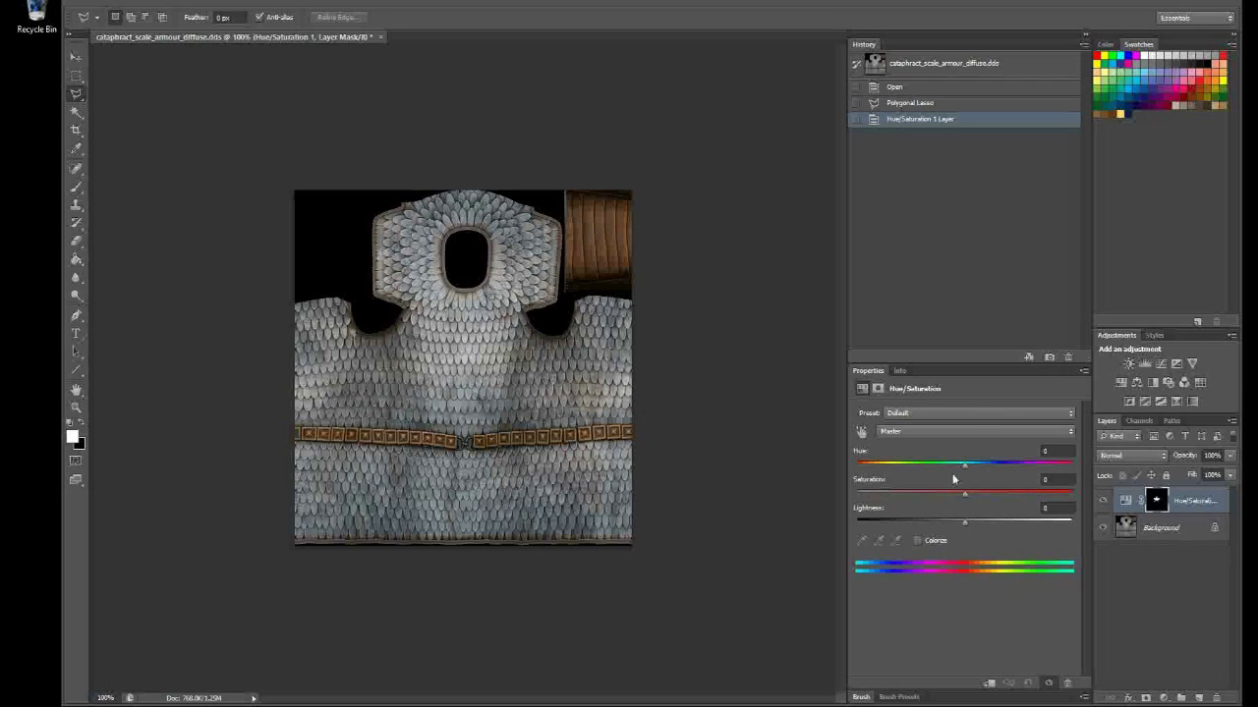
- Try the star's Hue and Saturation sliders, ending near Hue +1 and Saturation -3, and add Layer 1
left_click_drag(961, 463, 999, 496)
left_click(1126, 501)
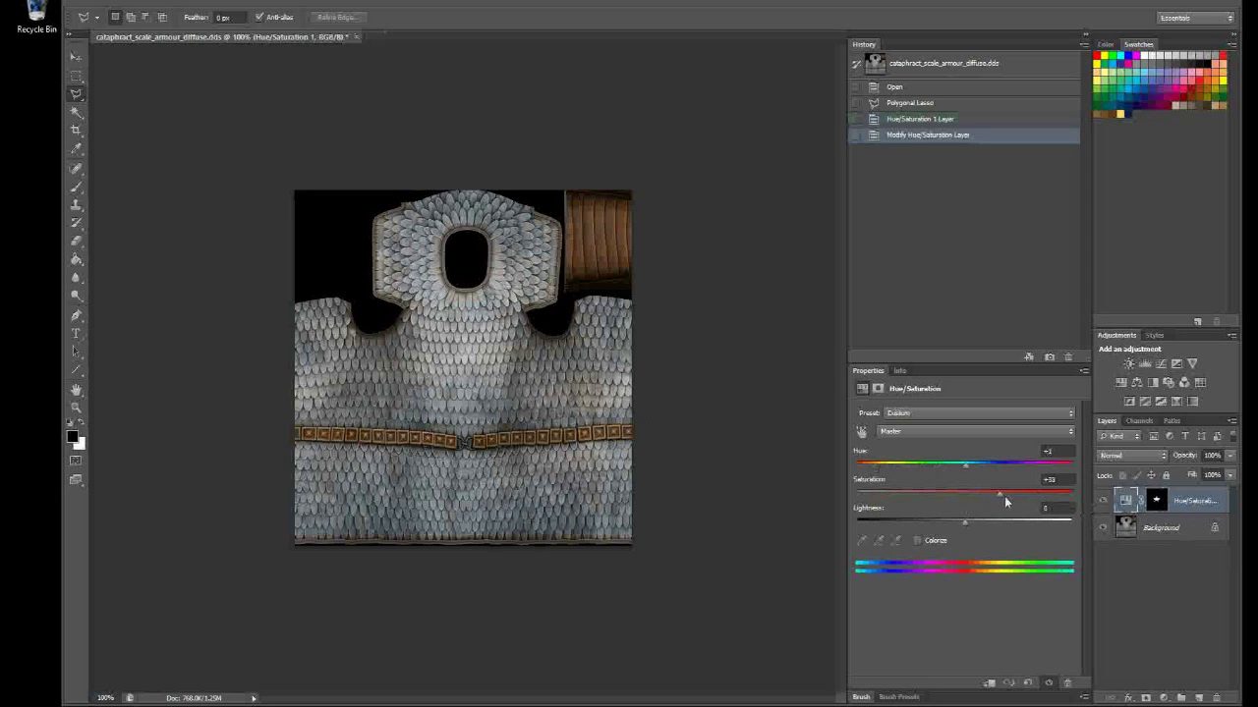
left_click_drag(1001, 496, 956, 469)
left_click_drag(1069, 494, 965, 463)
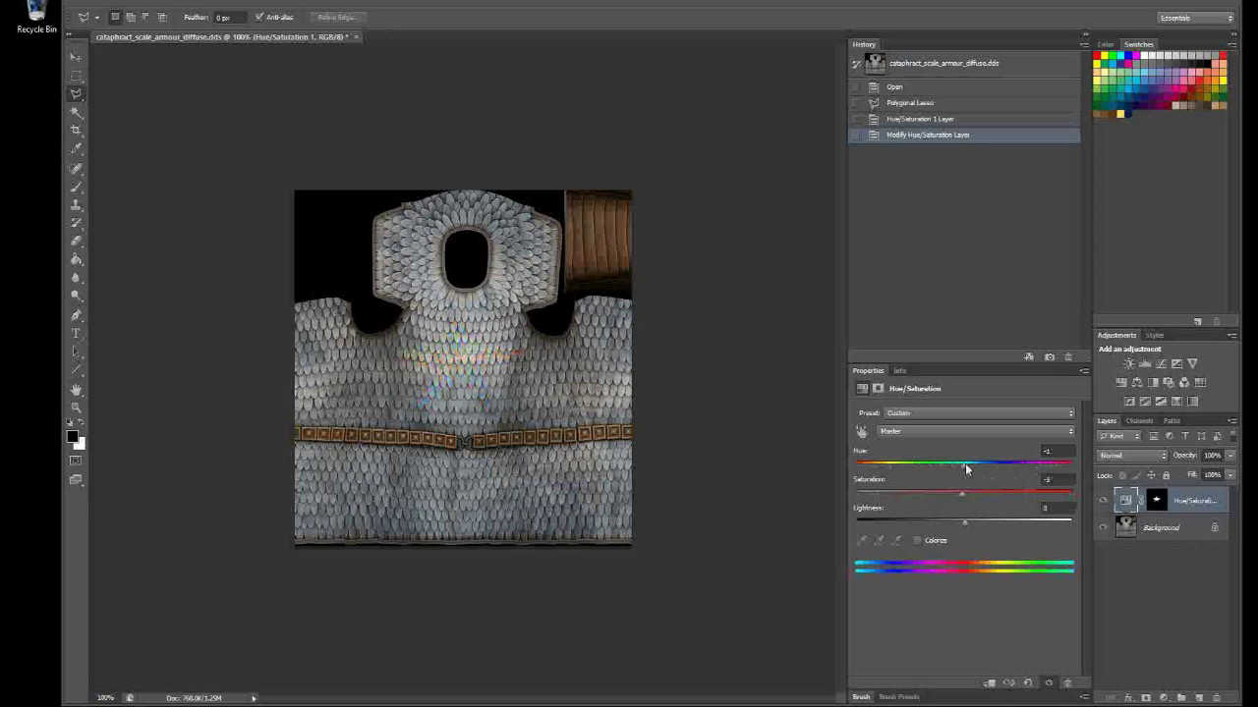
left_click(1197, 698)
- Move the star mask onto Layer 1 and delete the Hue/Saturation 1 layer
left_click_drag(1154, 533, 1155, 502)
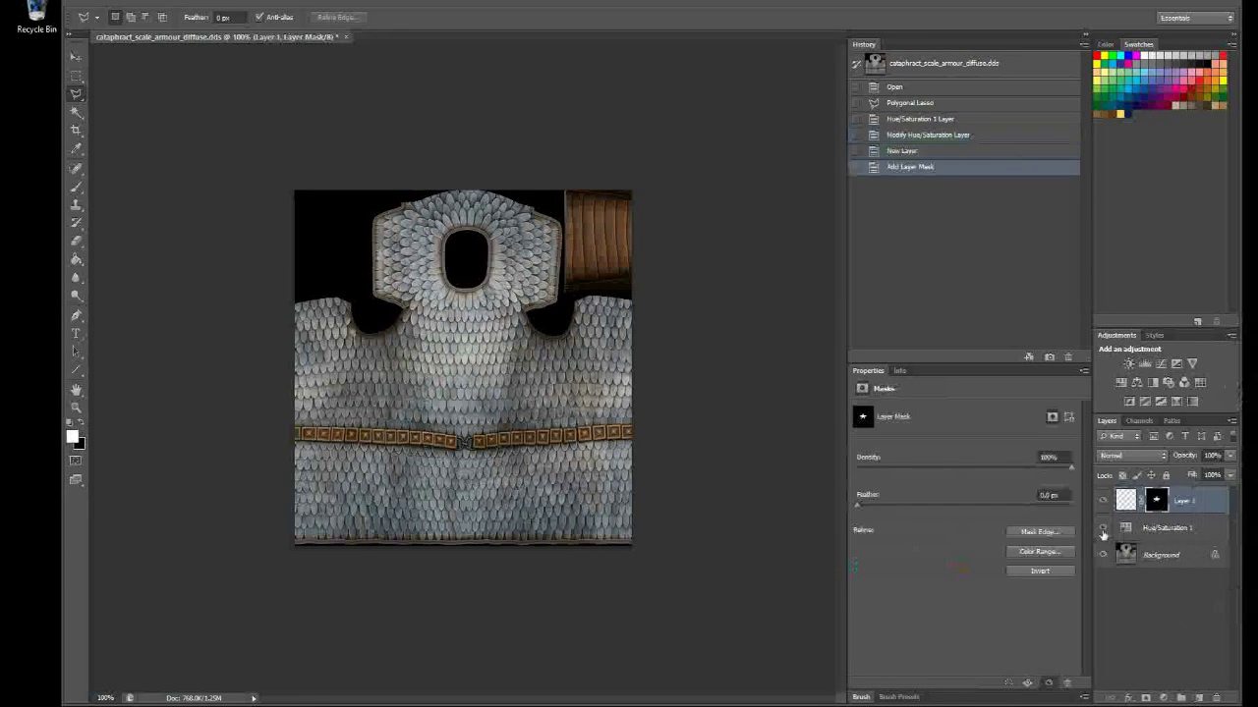
left_click(1187, 531)
key("Delete")
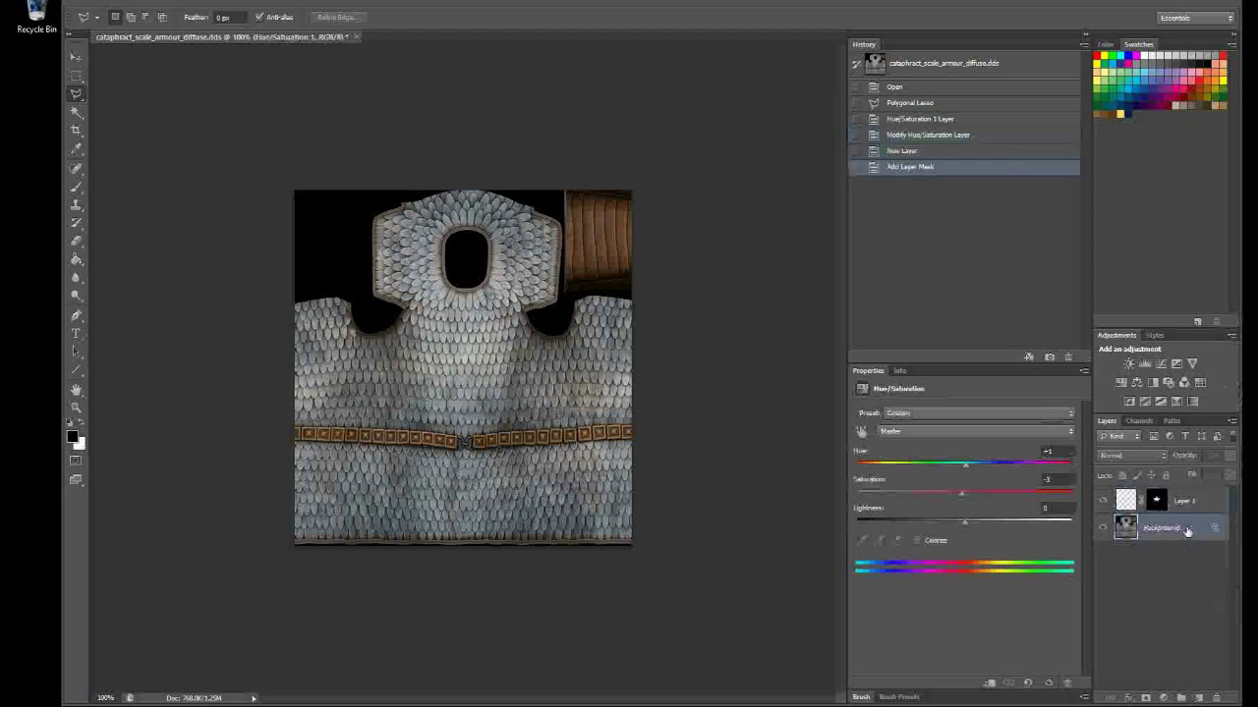
left_click(1121, 500)
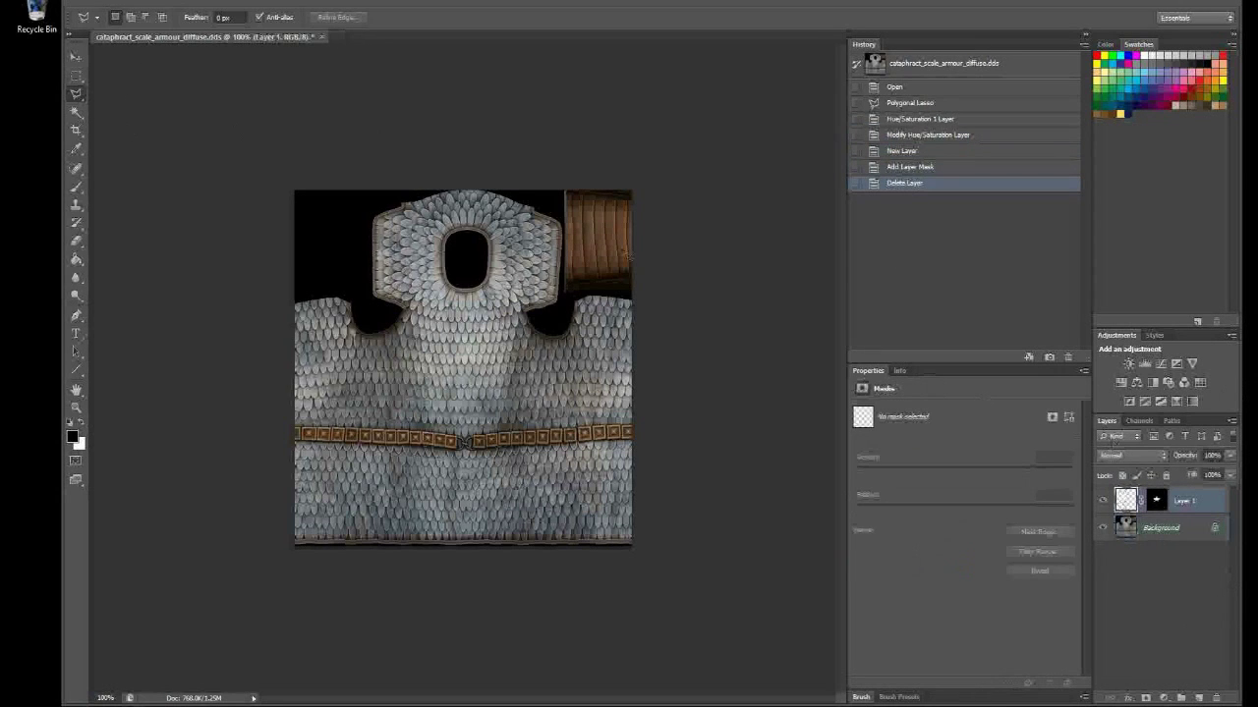
- Set the foreground to magenta #ff00ea and Paint Bucket fill the star on Layer 1
left_click(75, 259)
left_click(72, 438)
left_click(781, 372)
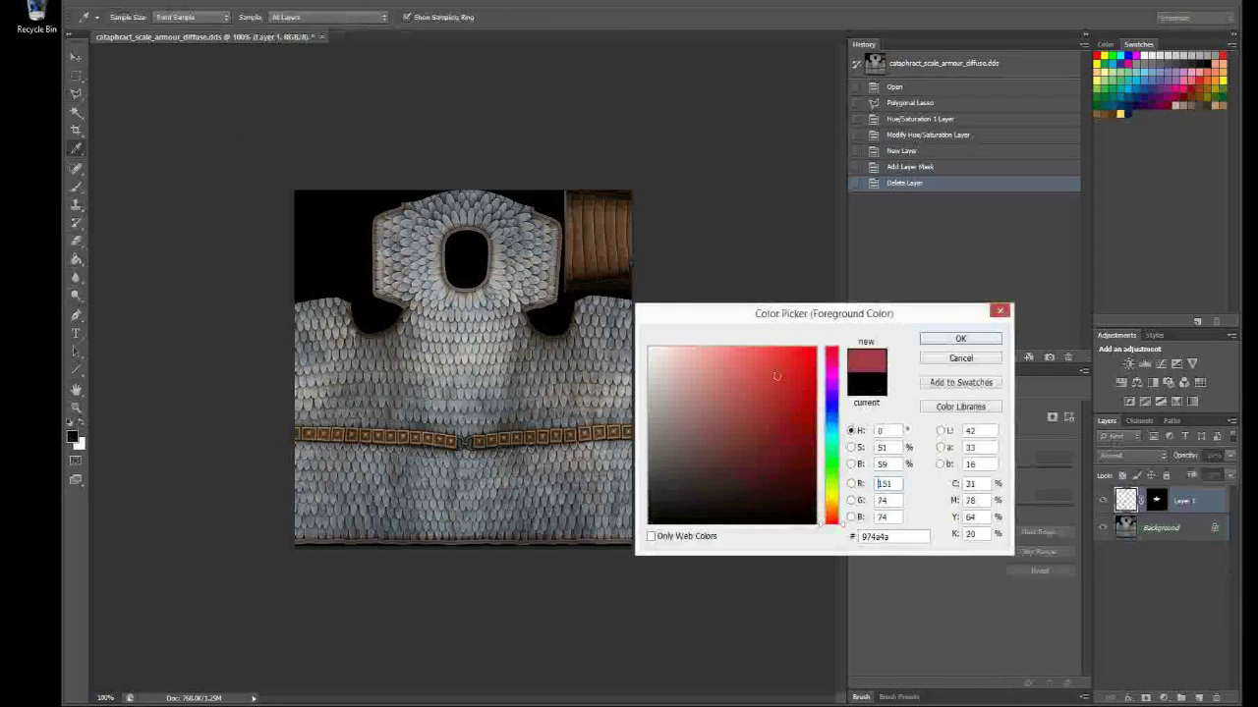
left_click_drag(801, 361, 815, 347)
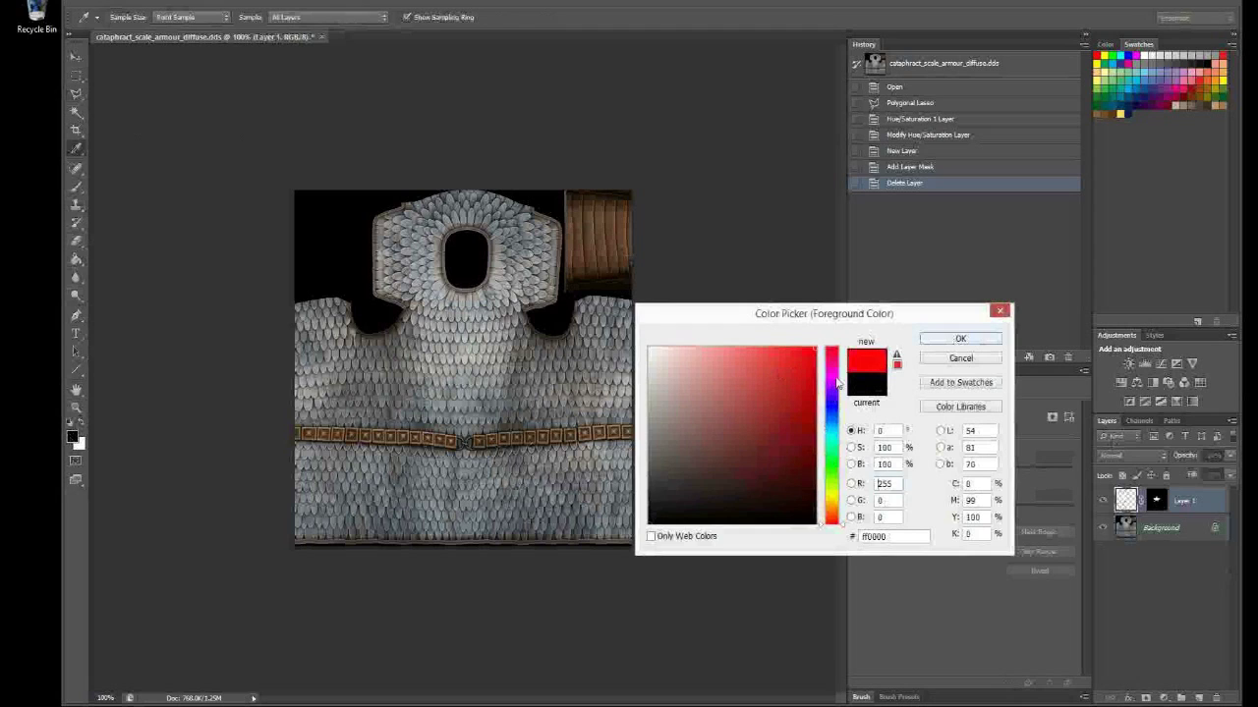
left_click(832, 375)
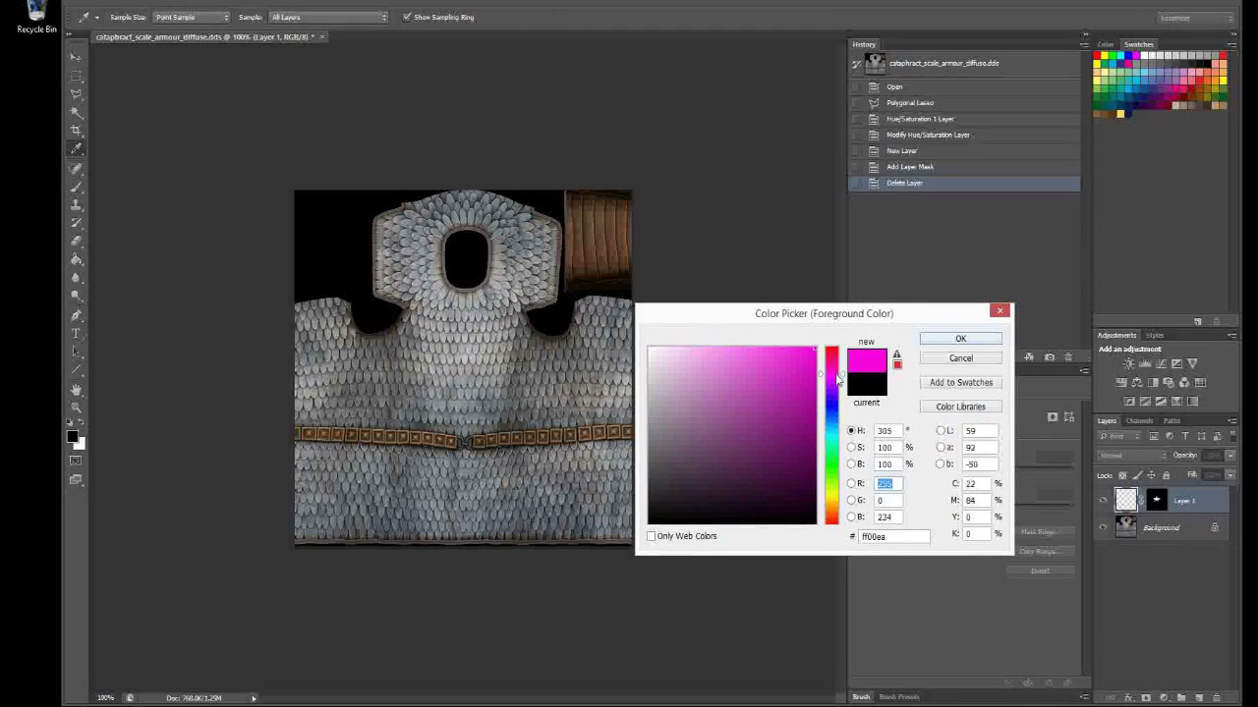
left_click(961, 339)
left_click(469, 384)
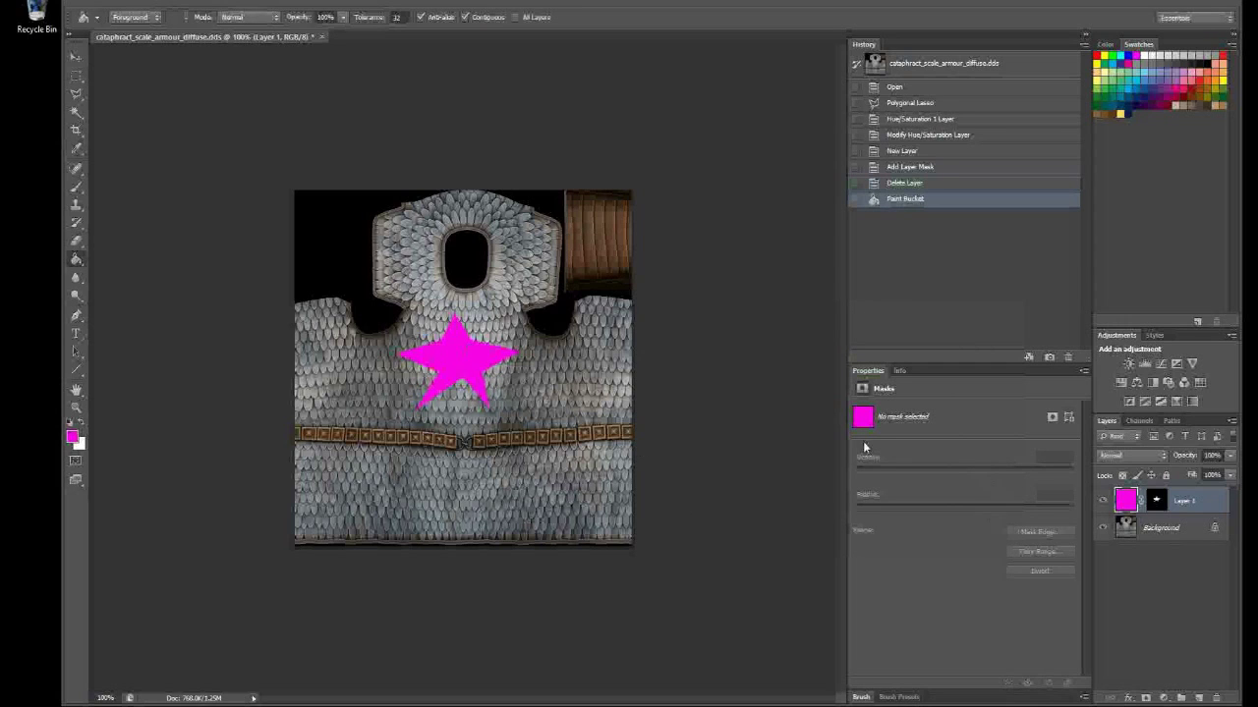
- Lower Layer 1's opacity to about 30–39% and its fill to 49%, fading the star to pink
left_click(1229, 454)
left_click(1203, 471)
left_click(1191, 471)
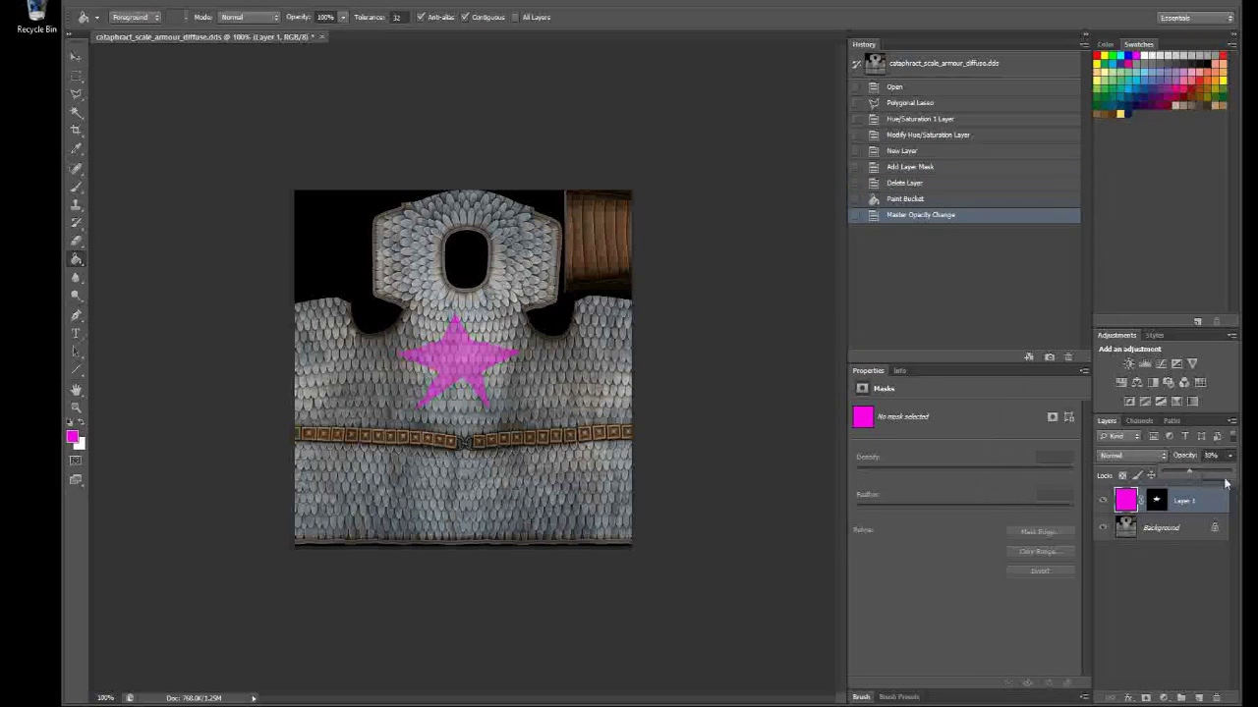
left_click(1228, 478)
left_click(1229, 475)
left_click(1196, 493)
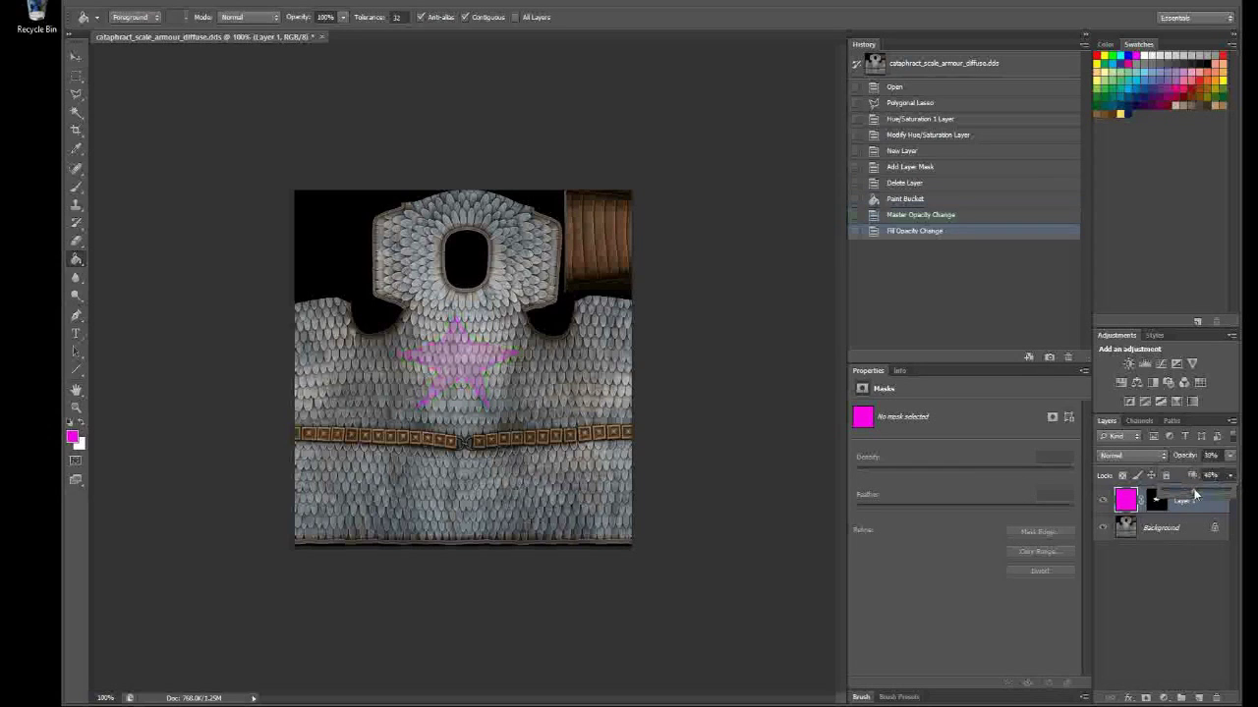
mouse_move(1196, 492)
left_mouse_down()
mouse_move(1210, 495)
mouse_move(1195, 492)
left_mouse_up()
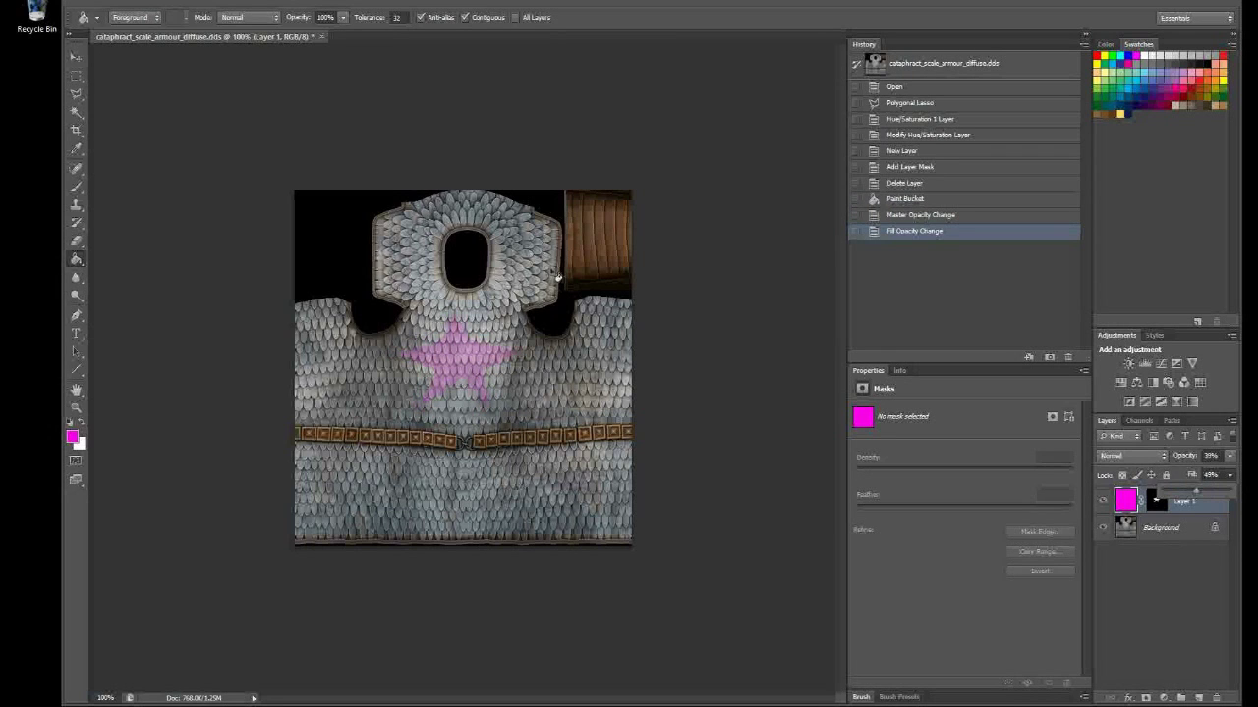
left_click(75, 94)
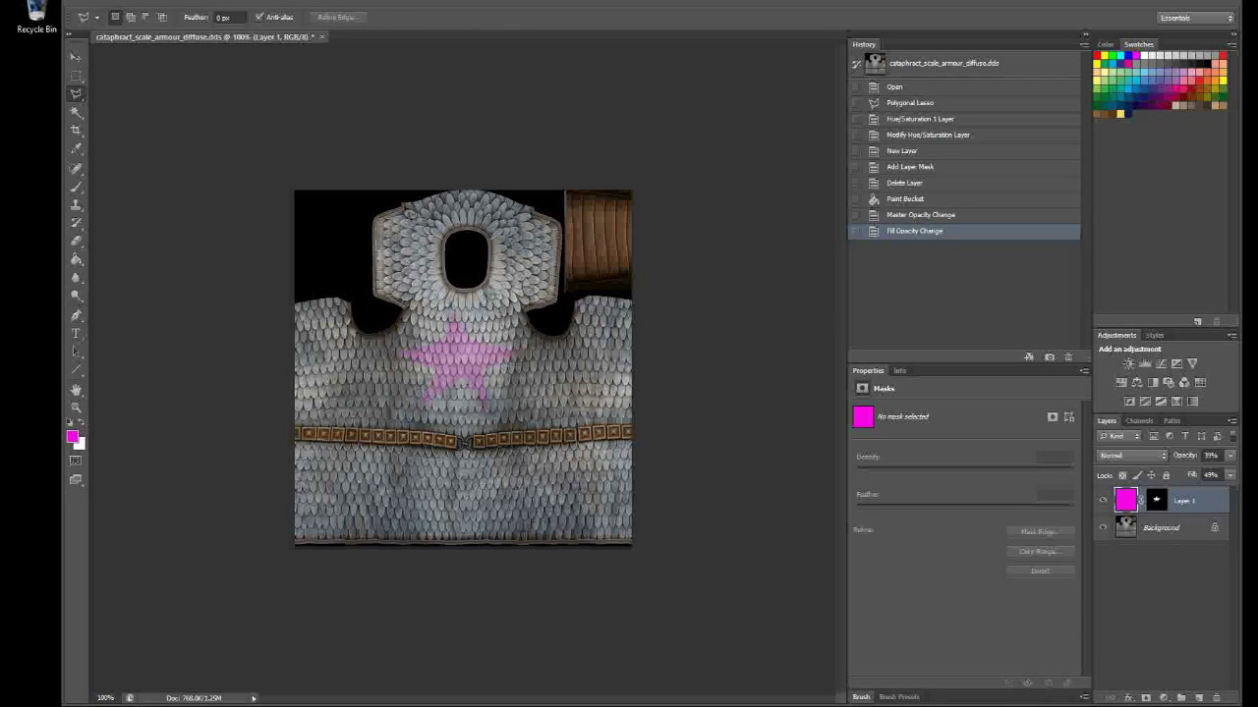
- Trace a polygonal selection around the collar strip along the armour's upper edge
left_click(404, 205)
left_click(427, 187)
left_click(497, 178)
left_click(516, 194)
left_click(547, 225)
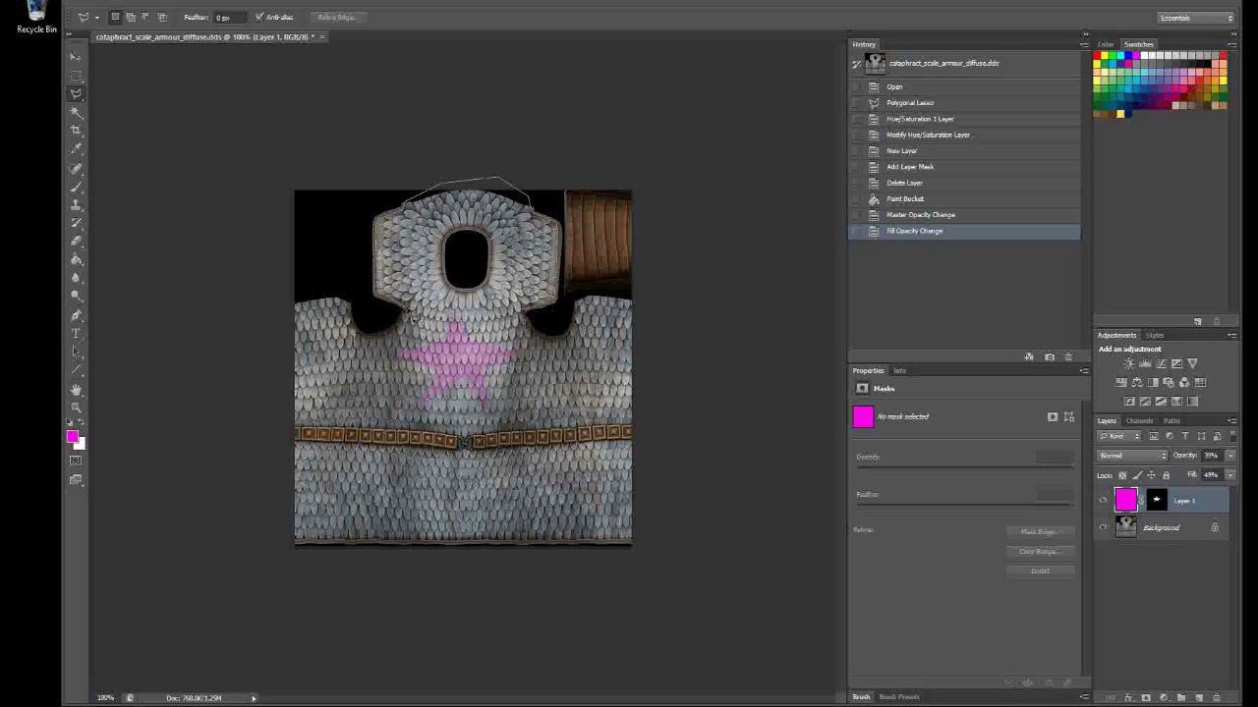
double_click(411, 317)
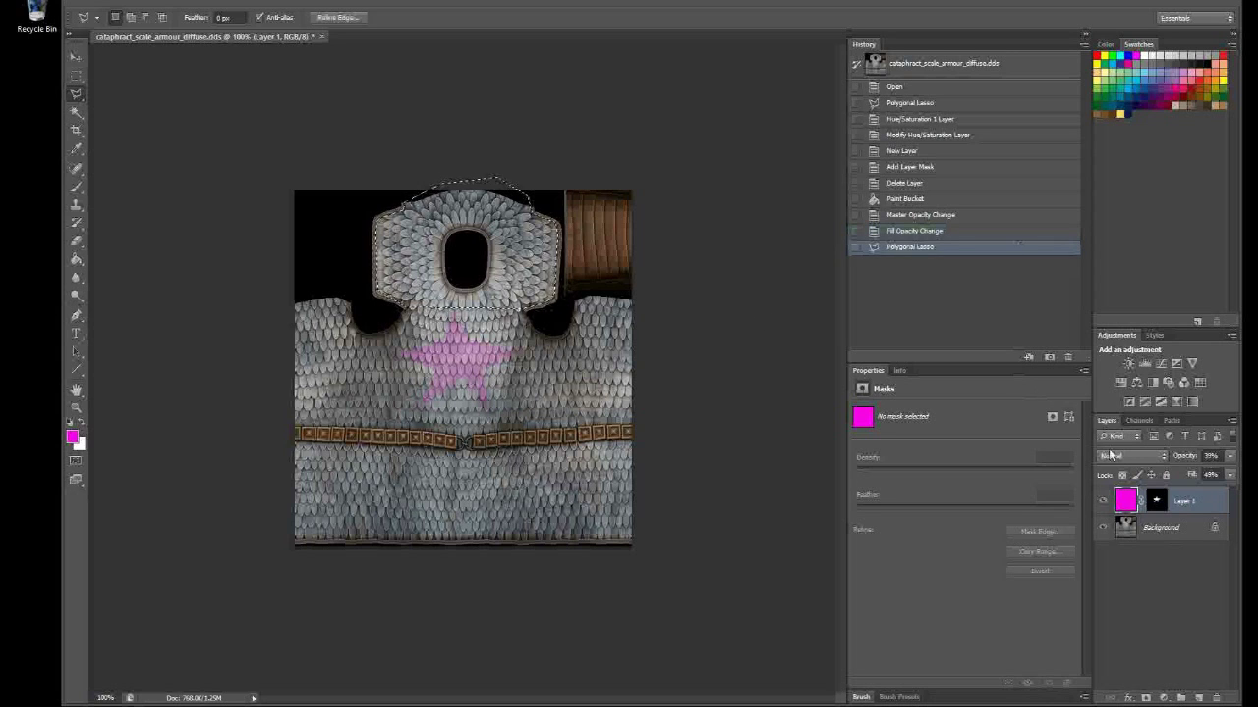
- Add Layer 2 masked to the collar and Paint Bucket fill it with a yellow swatch
left_click(1199, 698)
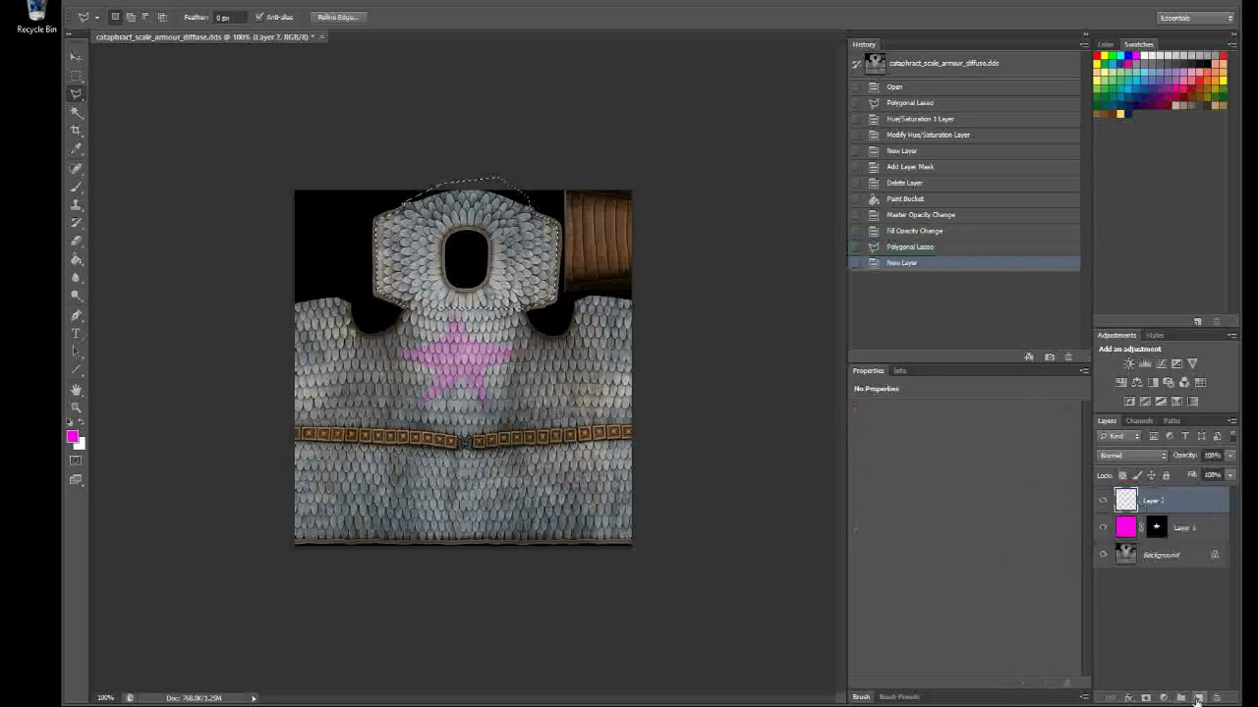
left_click(1145, 697)
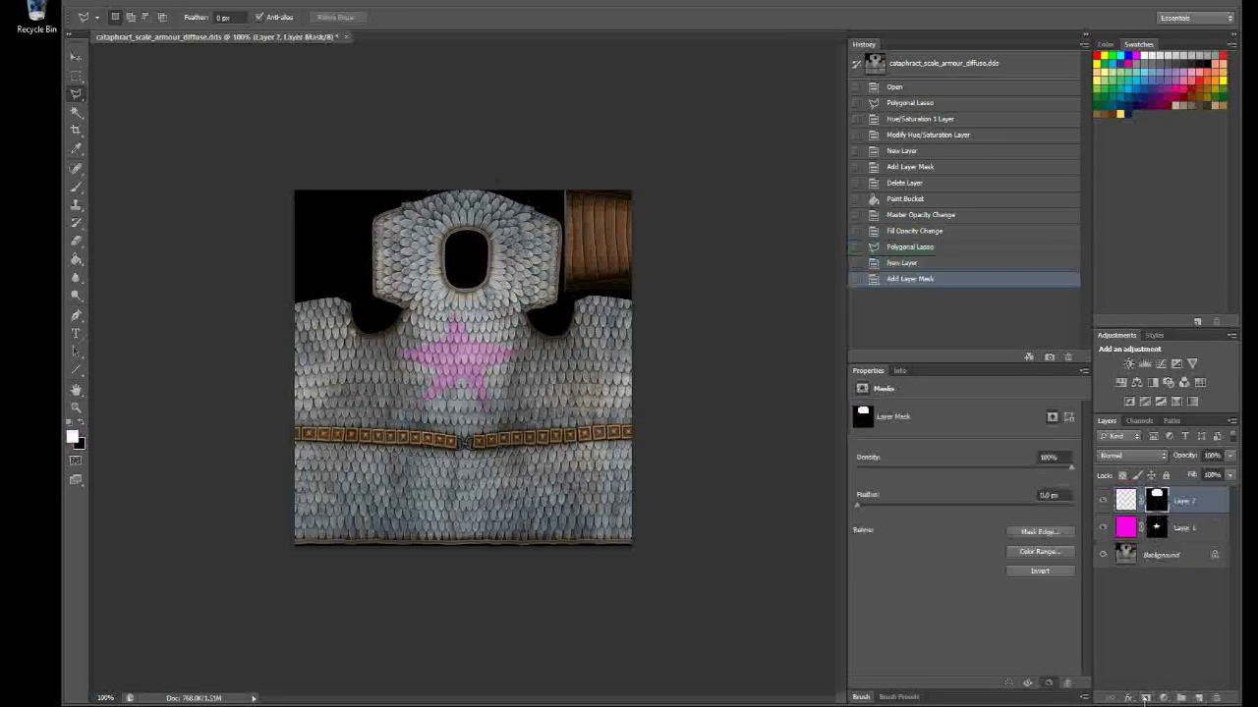
left_click(1125, 500)
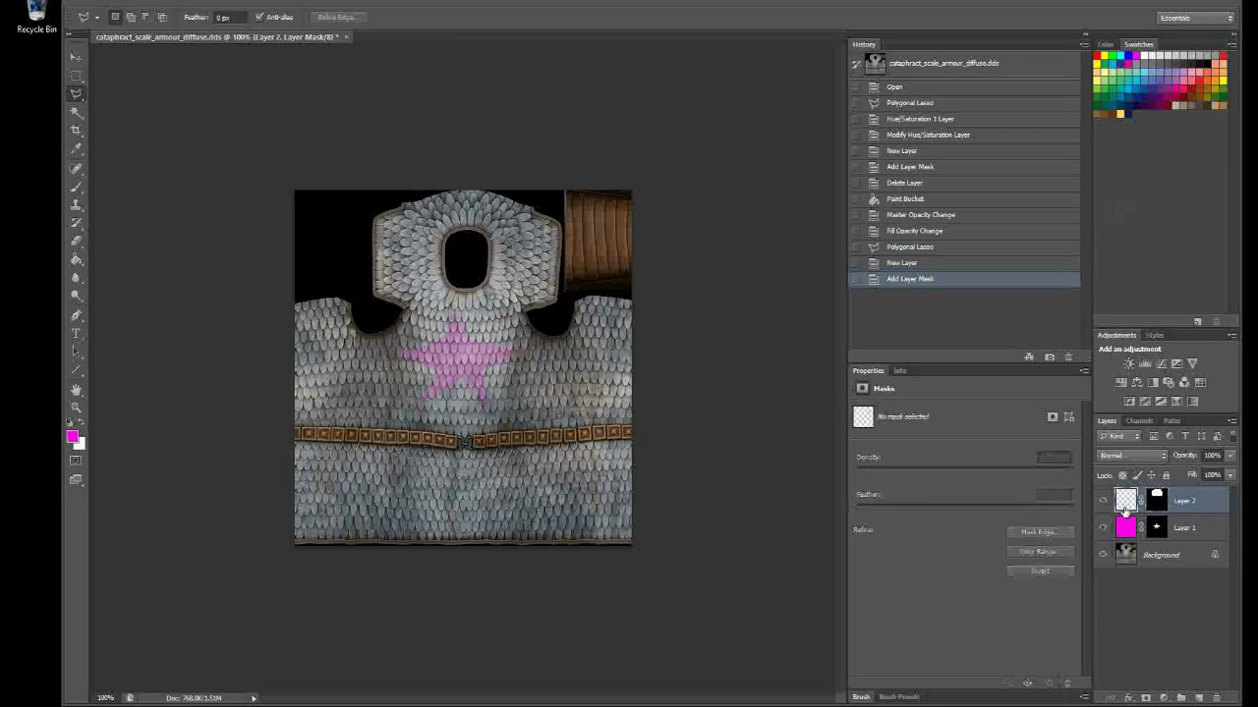
left_click(1119, 114)
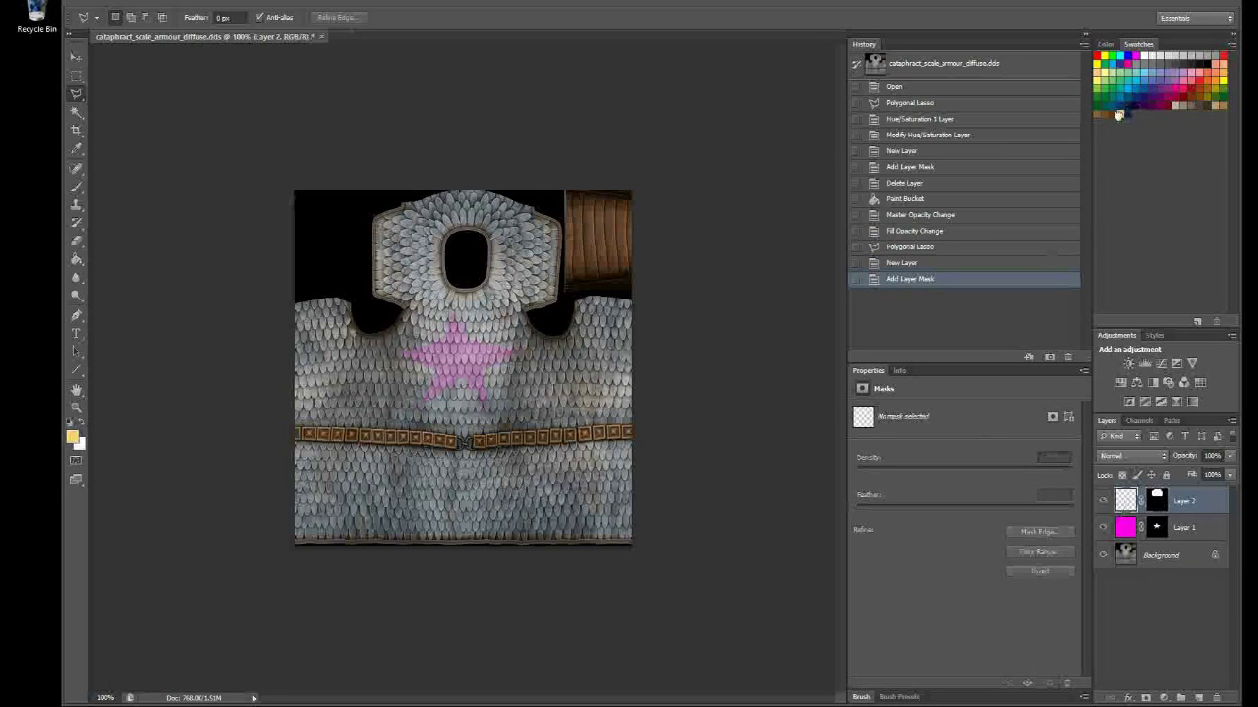
left_click(75, 258)
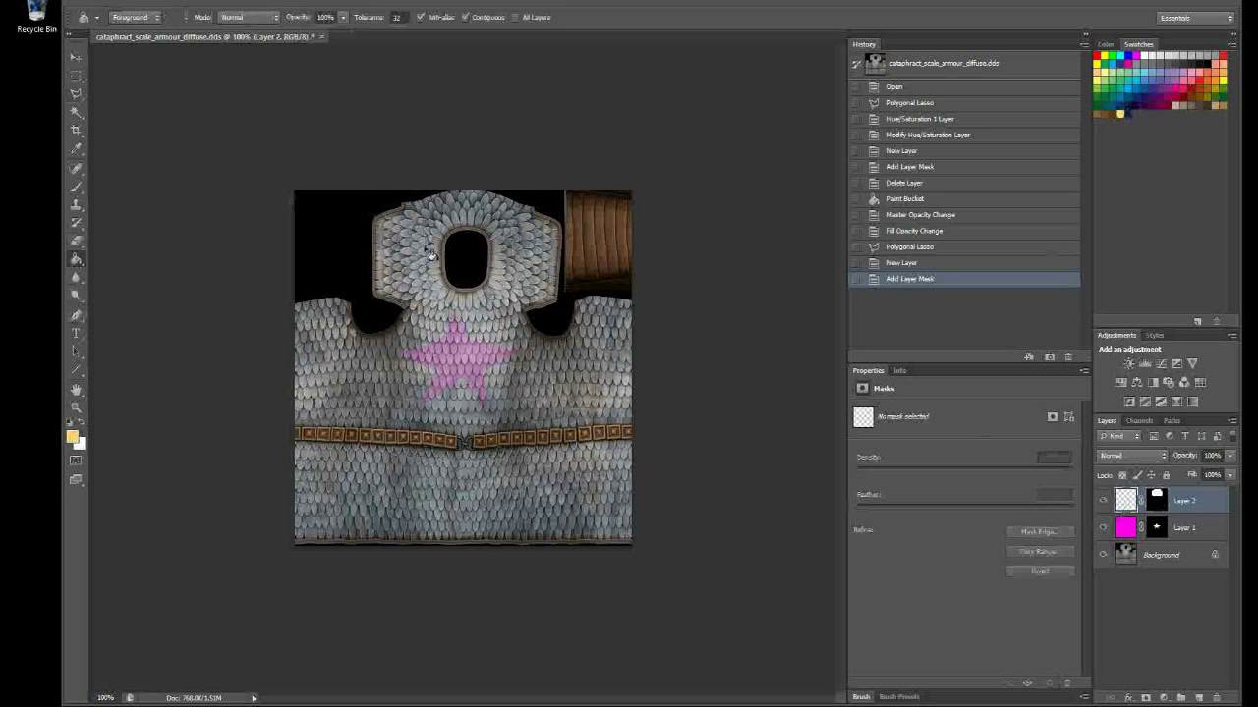
left_click(430, 256)
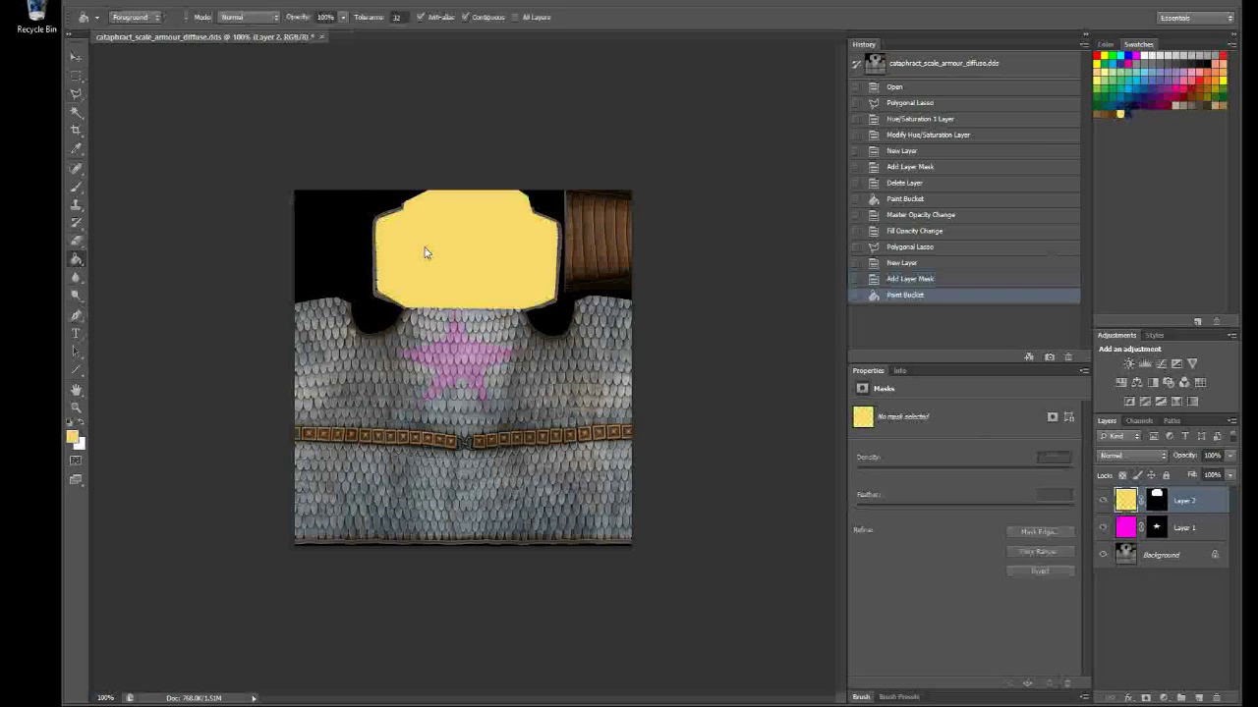
- Set Layer 2 to about 40% opacity and 63% fill
left_click(1233, 458)
left_click_drag(1192, 476, 1192, 472)
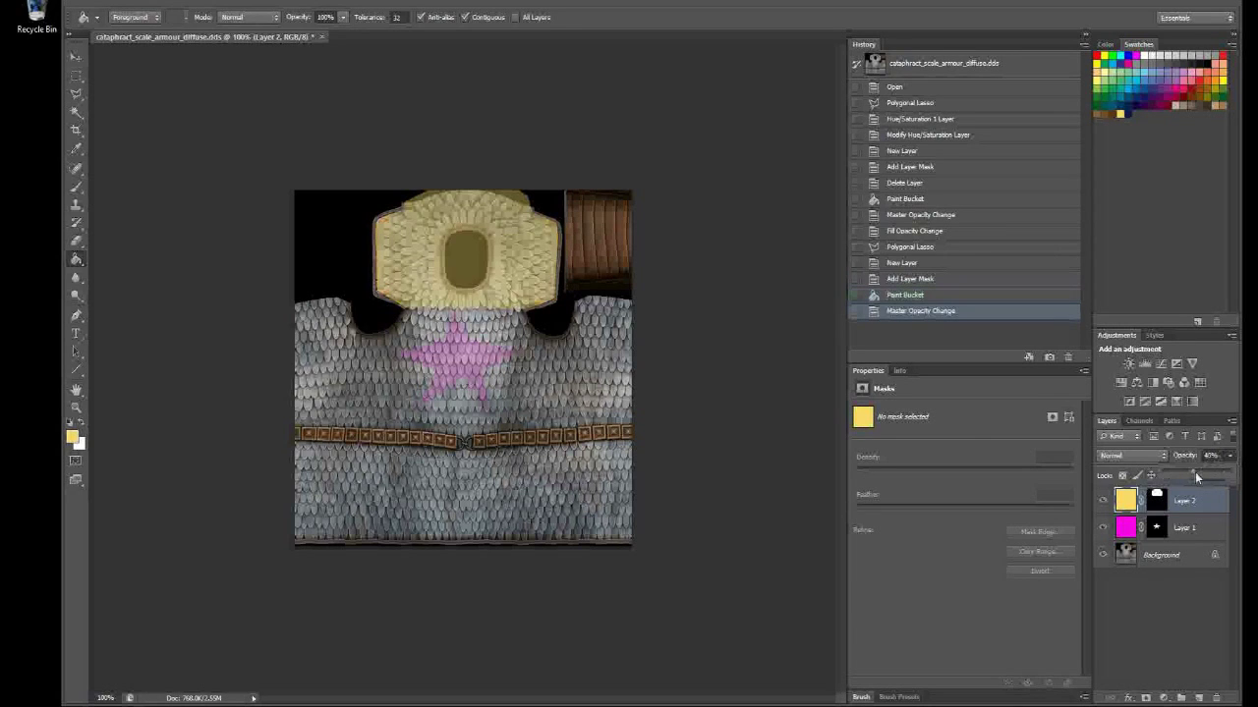
left_click(1230, 487)
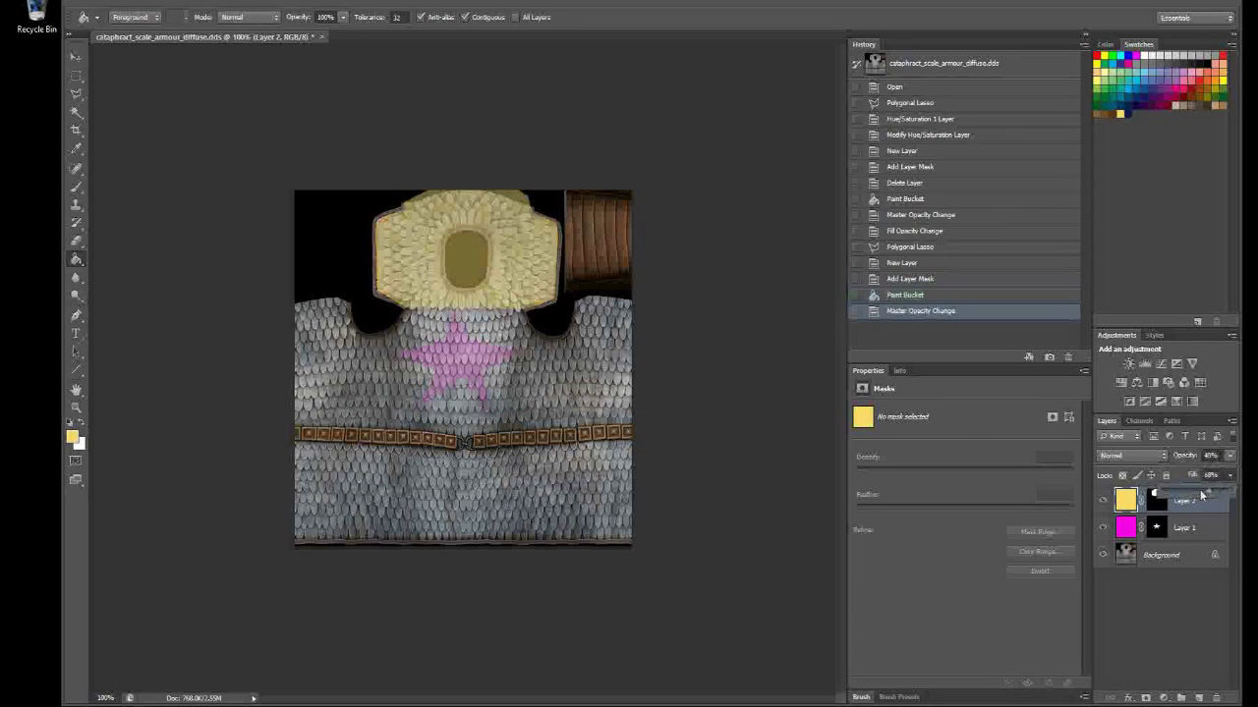
left_click(1197, 494)
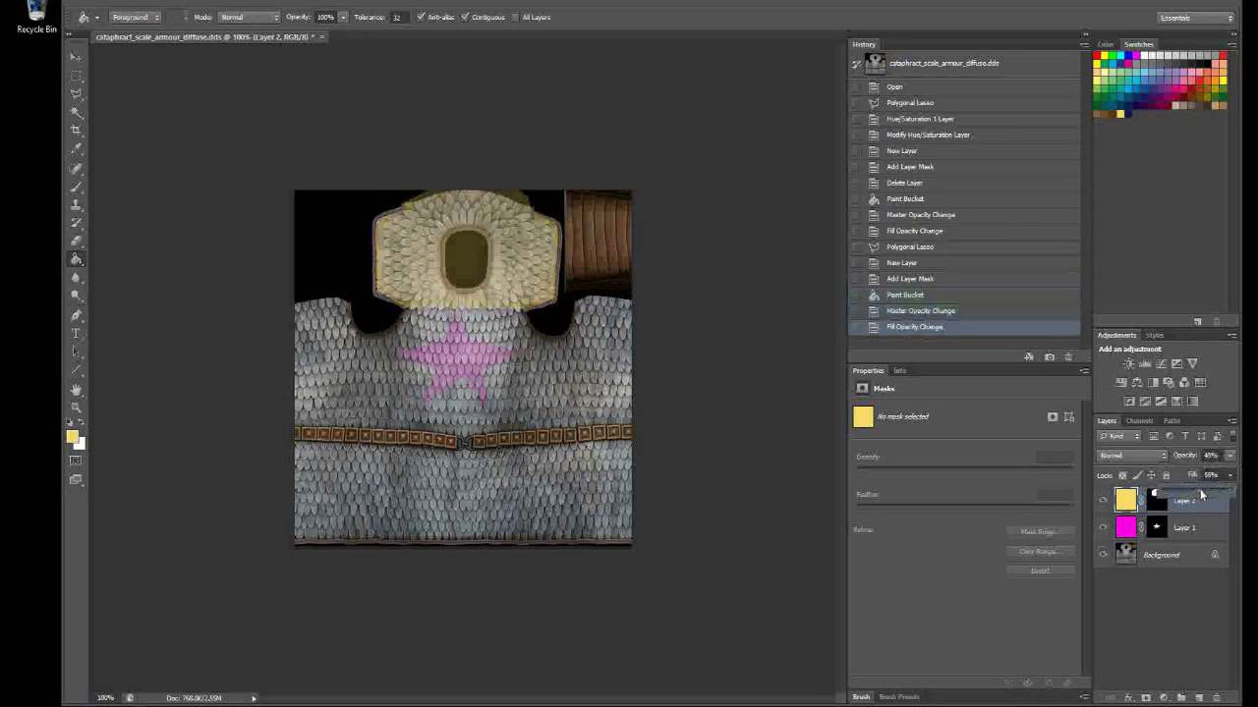
left_click(1207, 494)
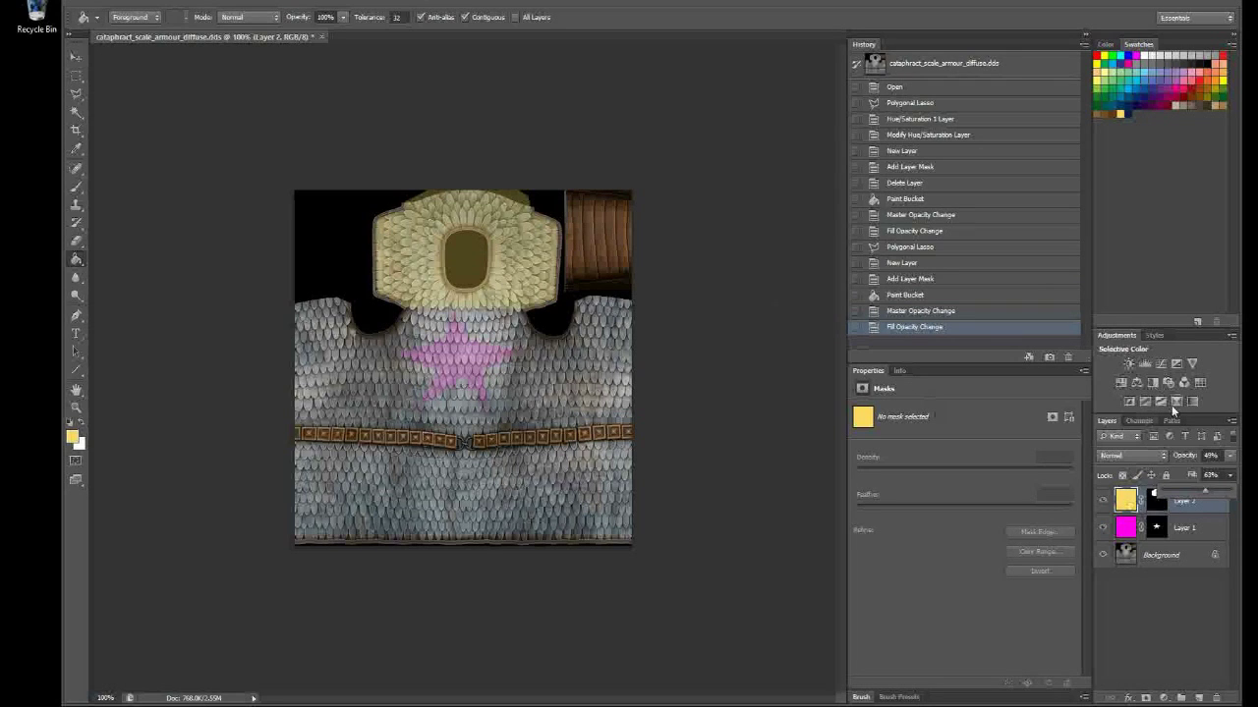
- Add a Selective Color adjustment layer and replace its mask with the collar mask
left_click(1171, 405)
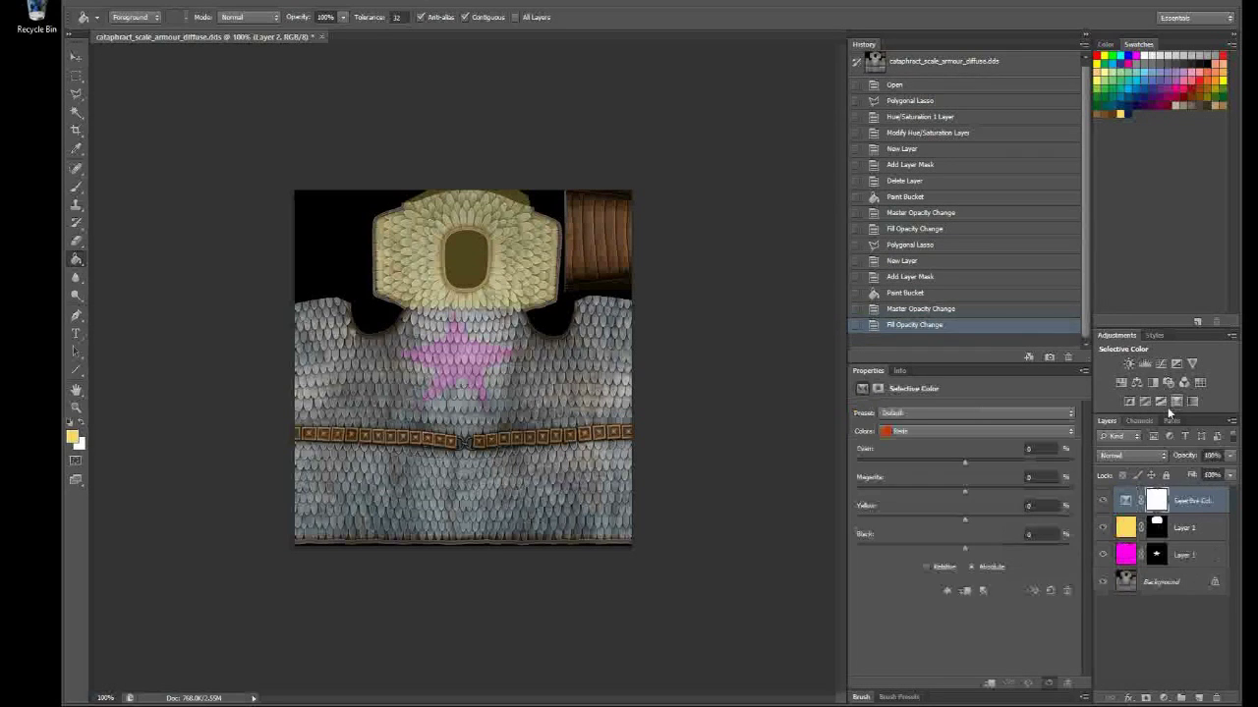
left_click_drag(1167, 498, 1163, 507)
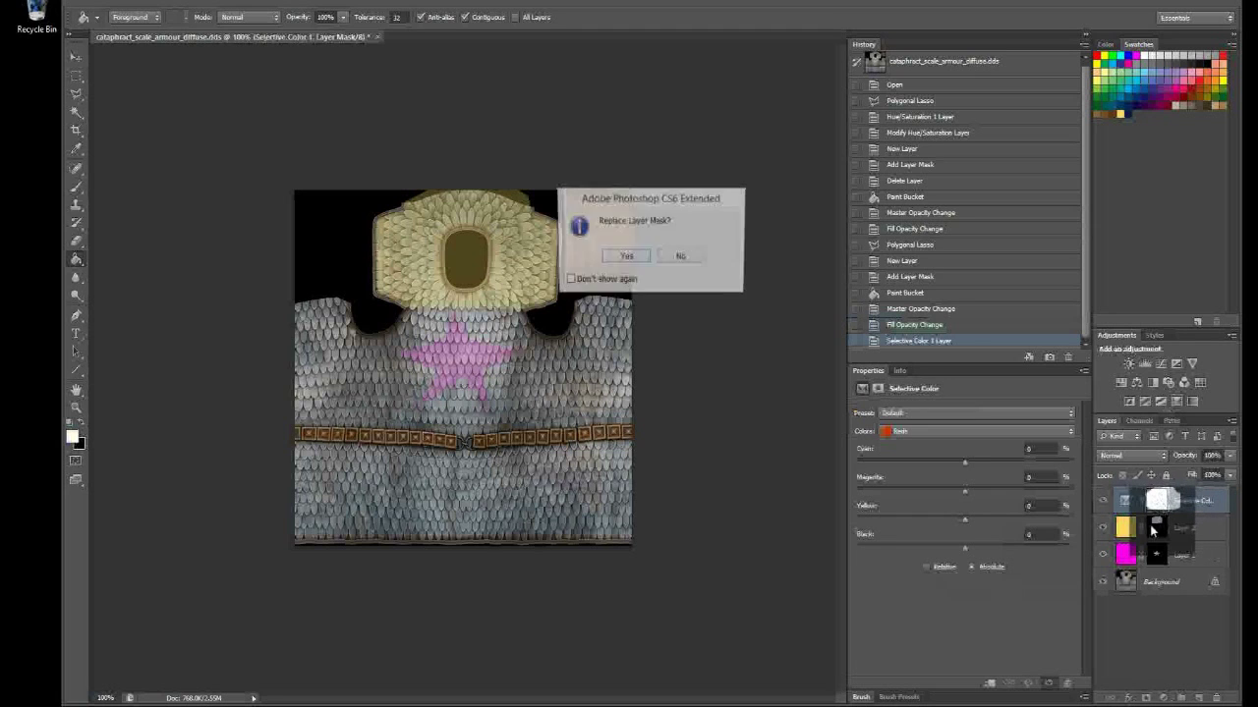
left_click(626, 258)
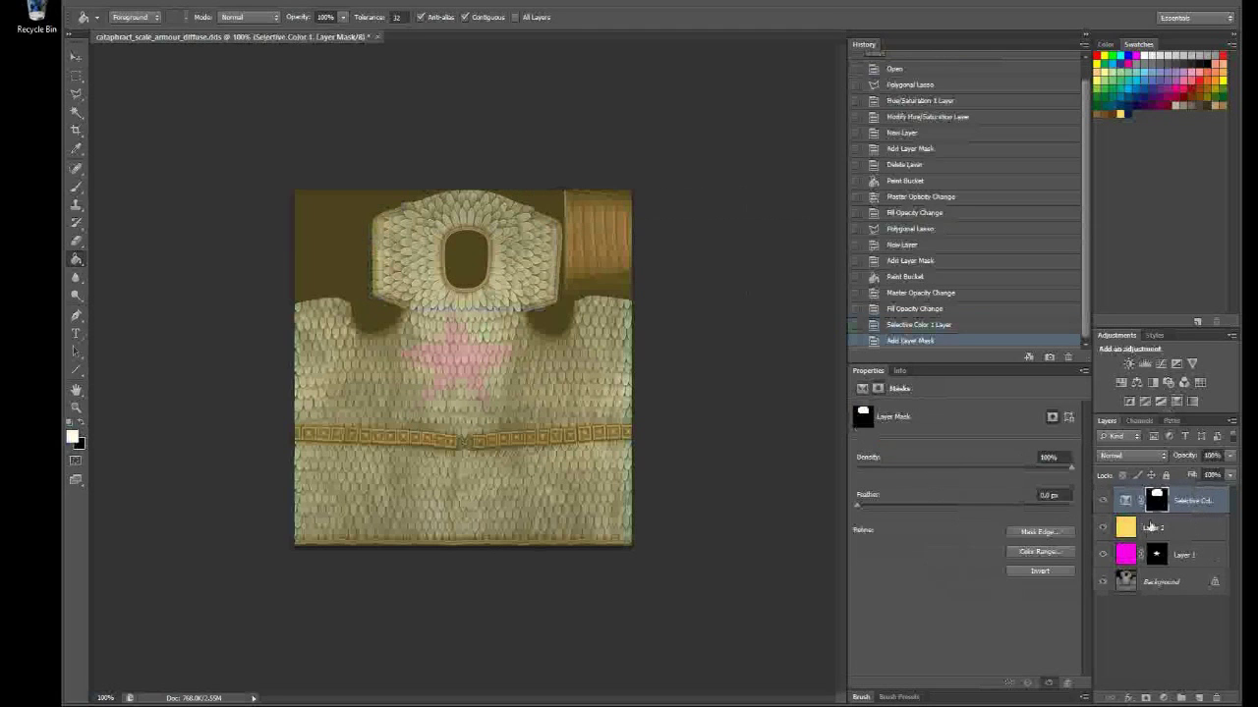
- Delete the yellow Layer 2, then reselect Selective Color 1 and show its Colors list
left_click(1152, 528)
key("Delete")
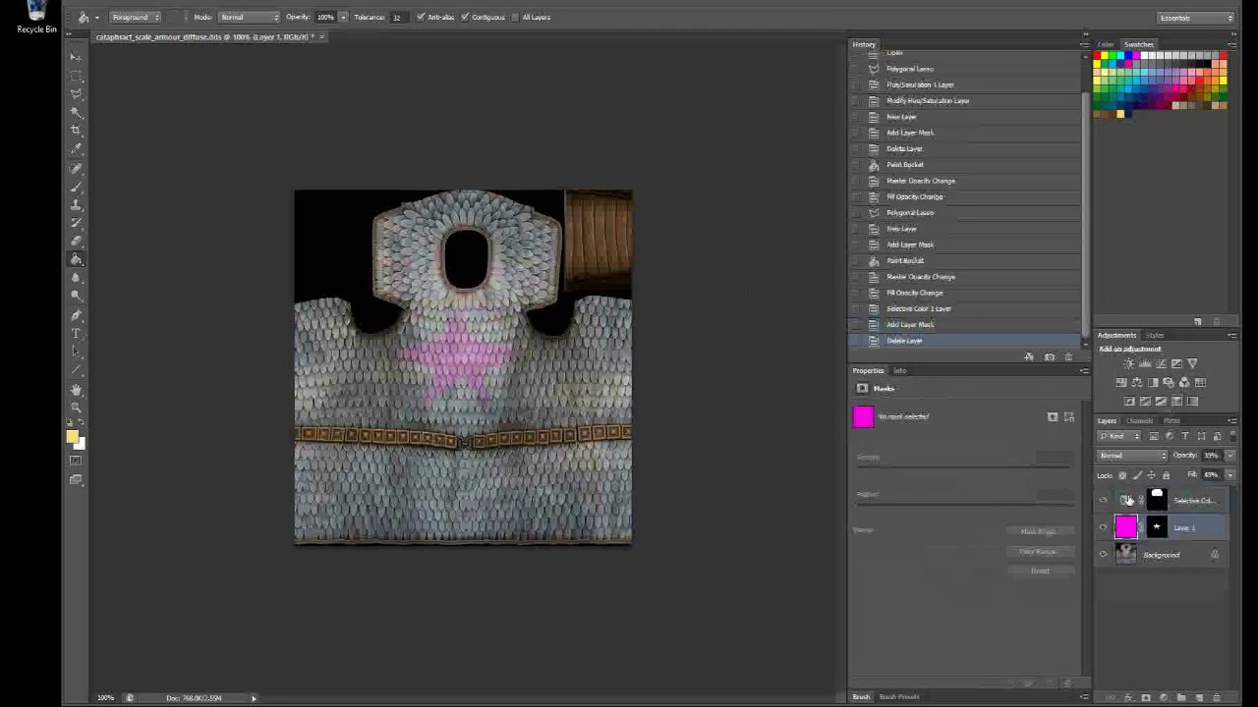
left_click(1126, 500)
left_click(921, 431)
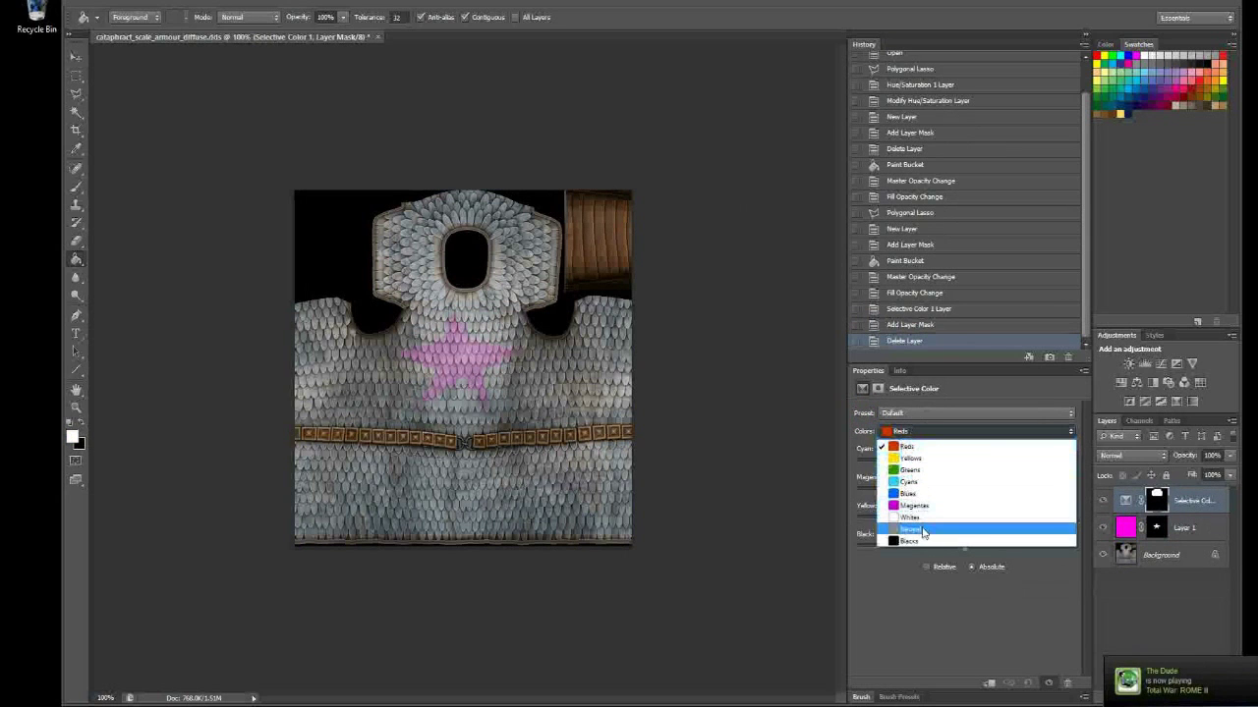
- Set Selective Color Neutrals to Magenta +40, Yellow +41, Black +15, turning the collar deep red
left_click(924, 531)
left_click_drag(965, 464, 1007, 496)
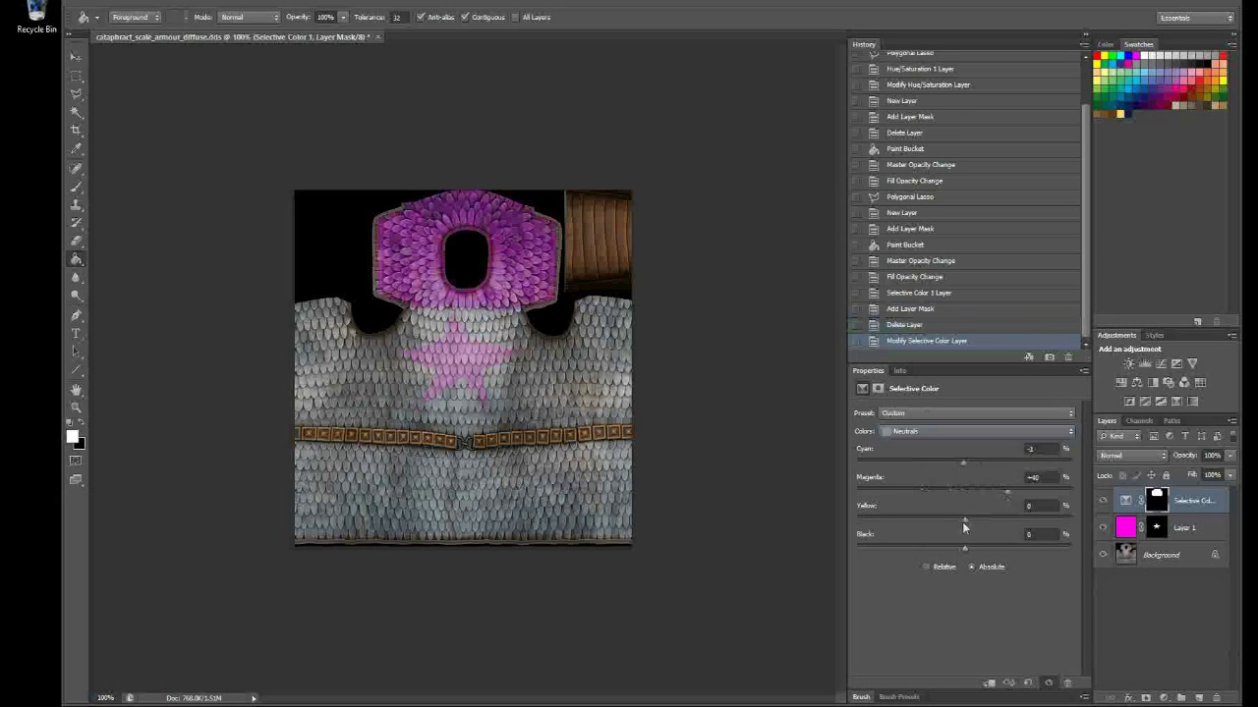
left_click_drag(929, 521, 990, 545)
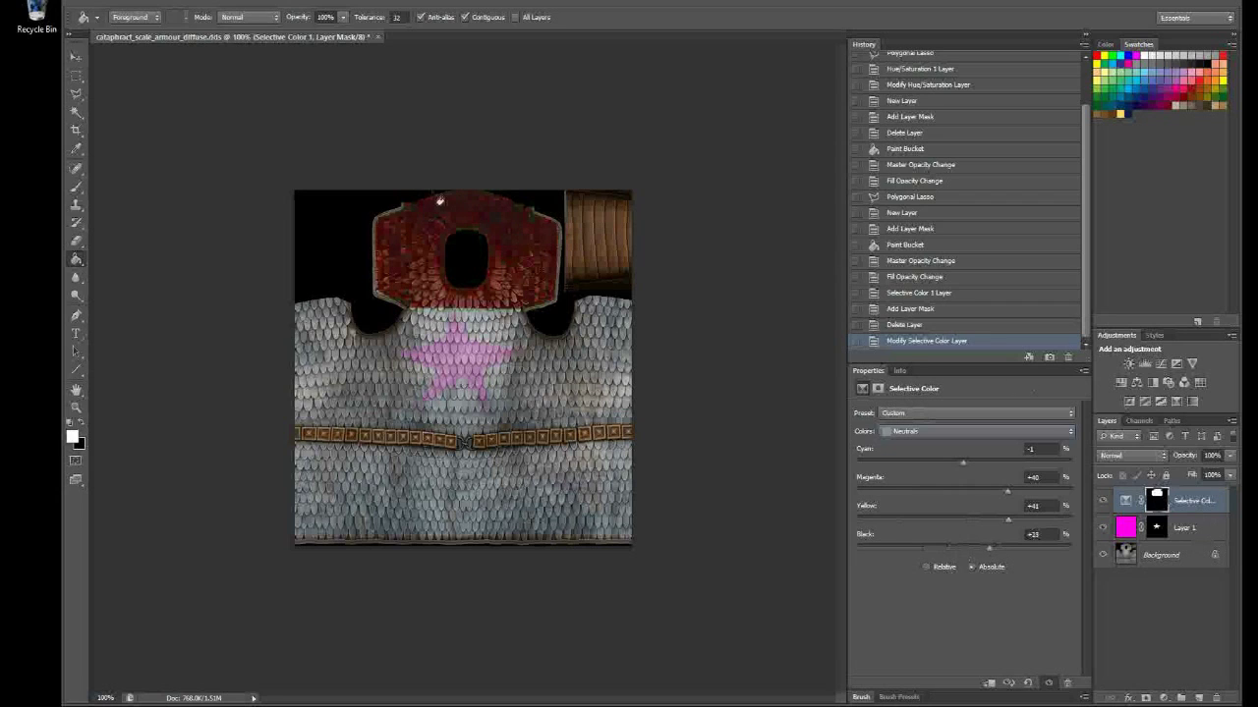
- Add a Hue/Saturation layer with slightly lower Lightness and Magic Wand the collar on the Selective Color mask
left_click(1121, 388)
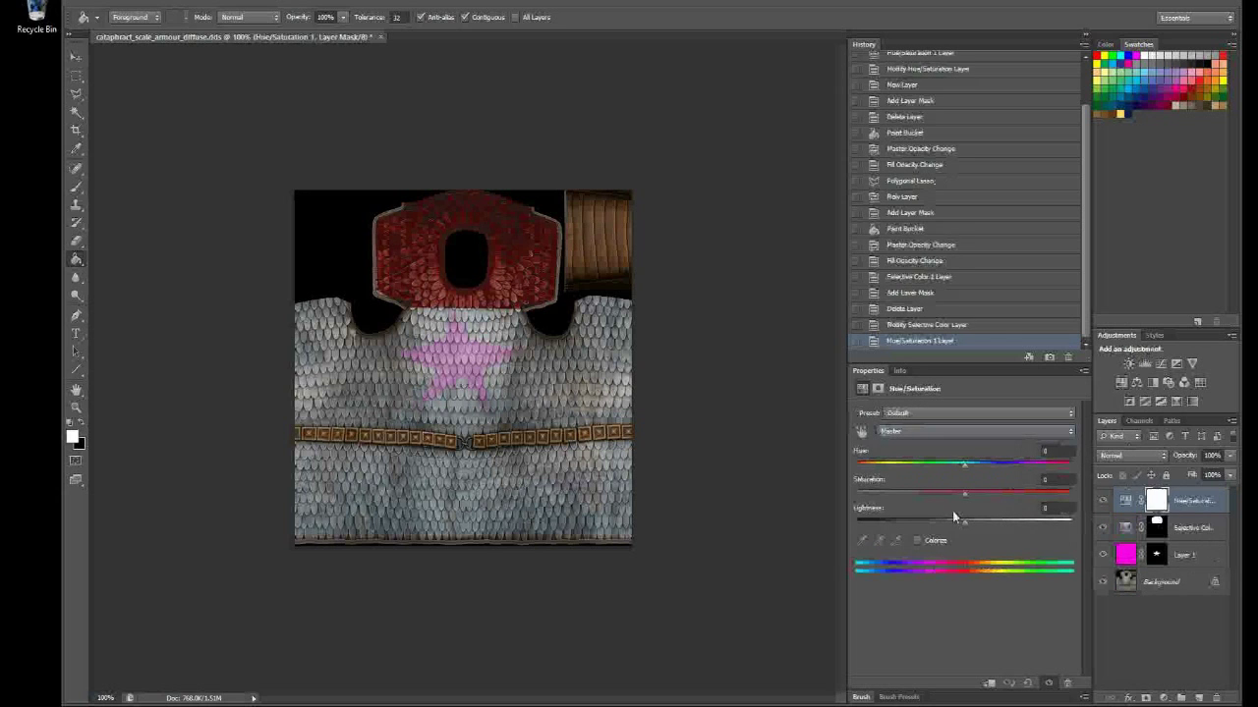
mouse_move(964, 521)
left_mouse_down()
mouse_move(940, 525)
mouse_move(964, 535)
left_mouse_up()
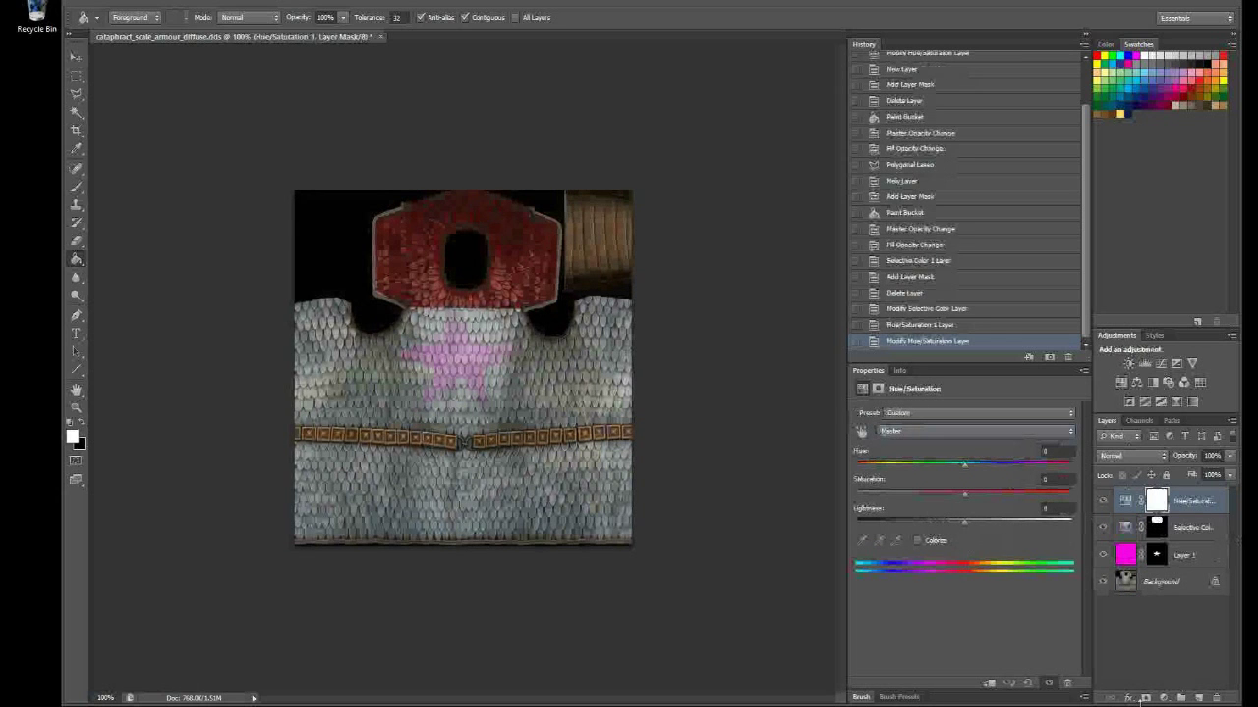
left_click(1155, 530)
left_click(75, 110)
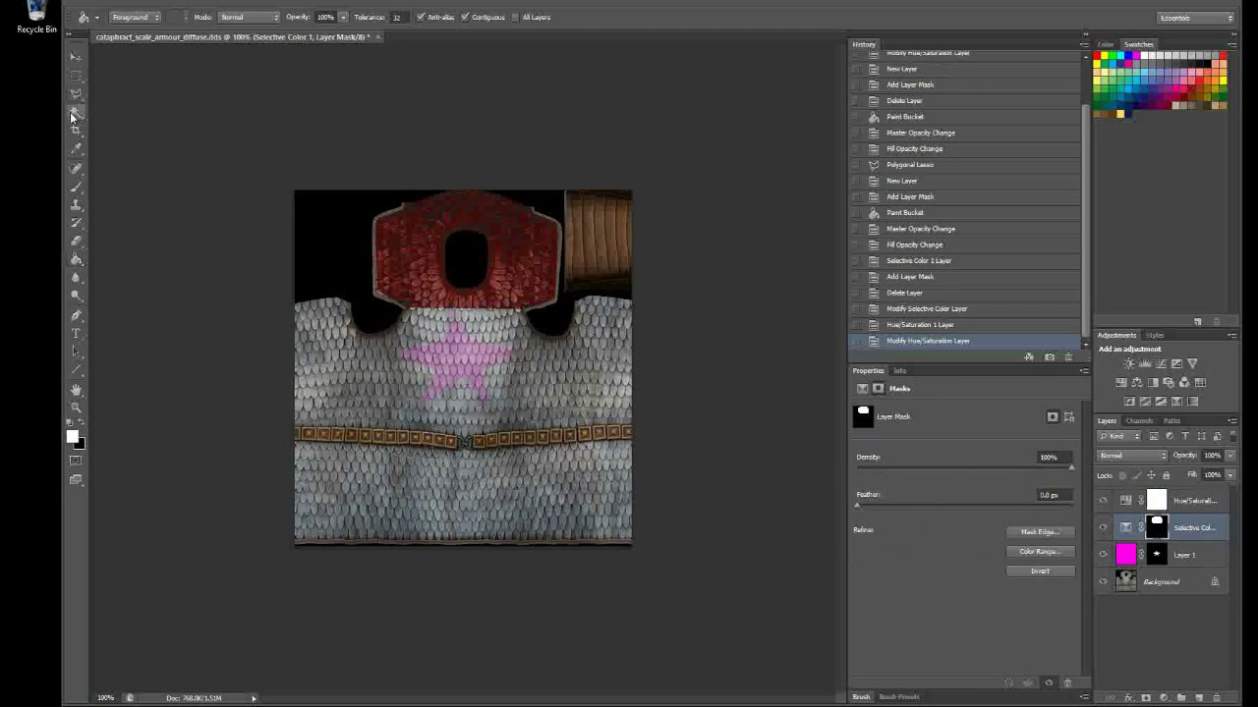
left_click(414, 245)
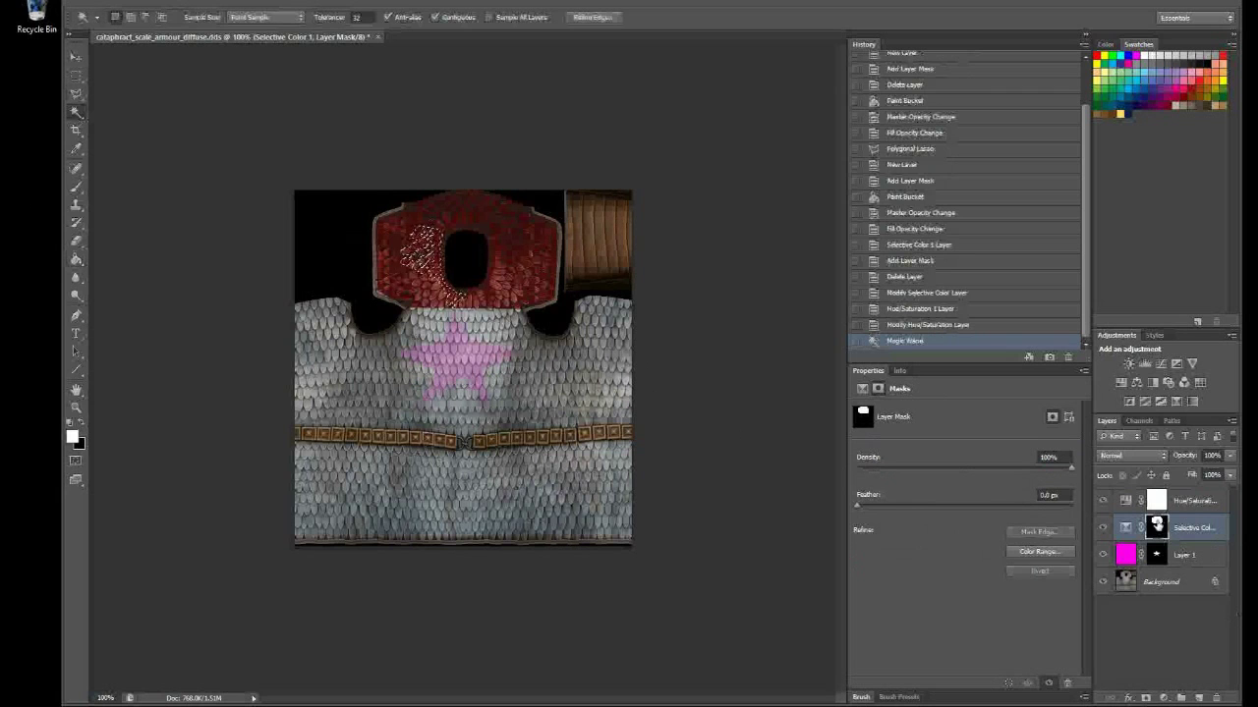
- Deselect the collar and close the layer mask menu without changes
right_click(538, 198)
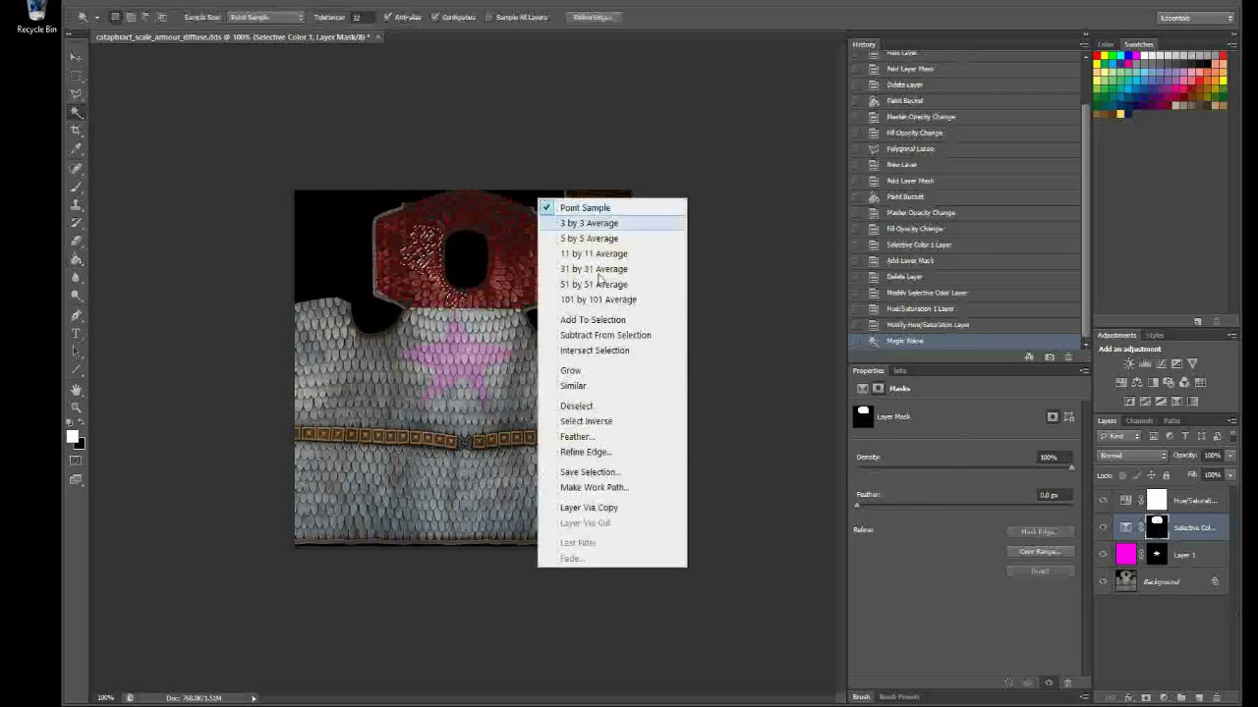
left_click(607, 406)
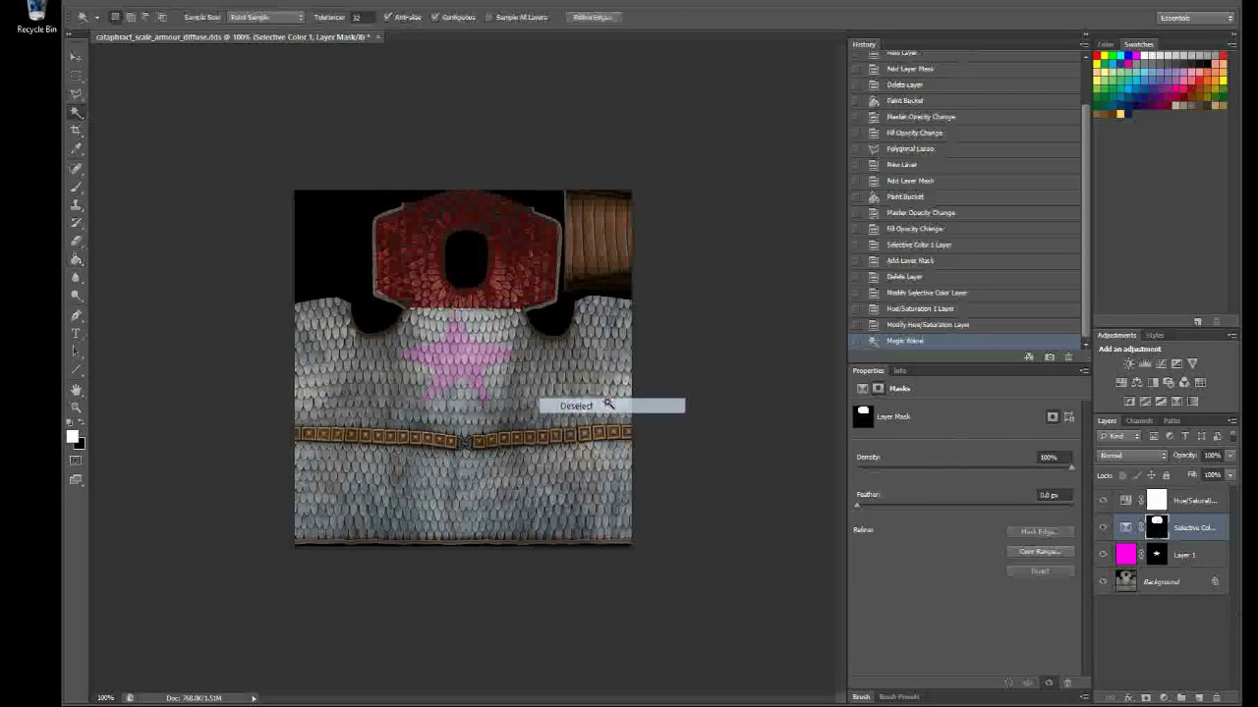
right_click(1160, 528)
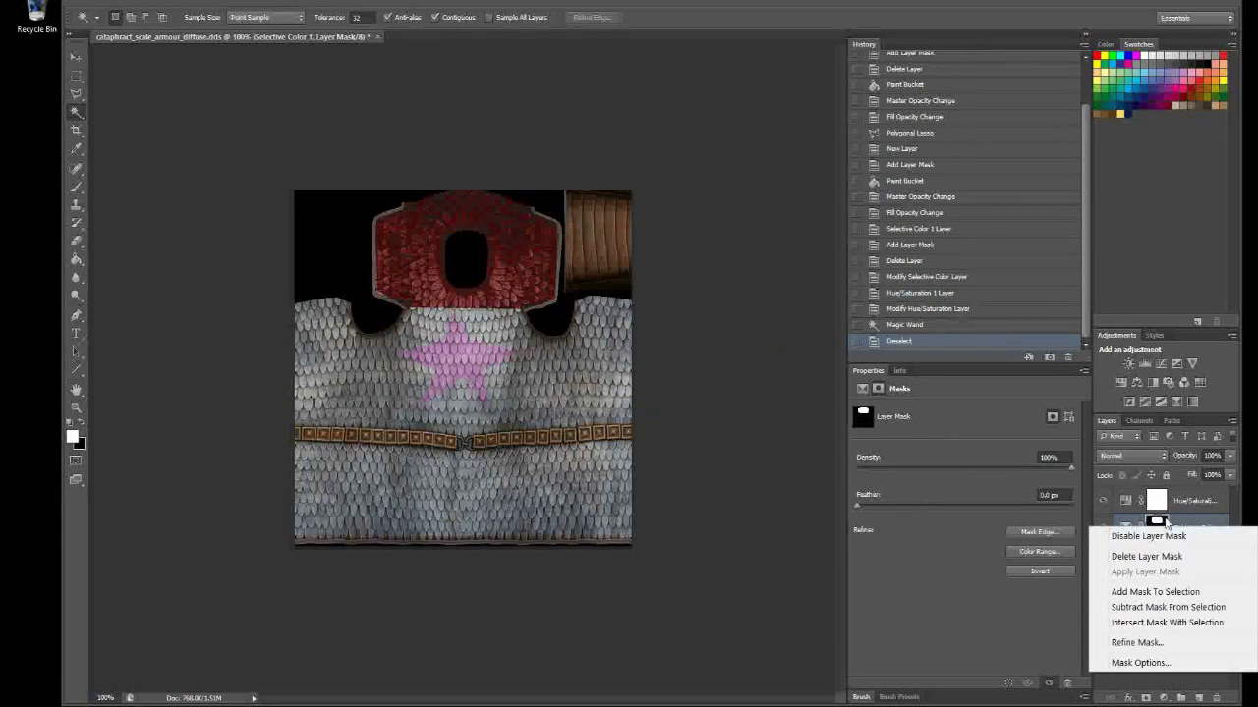
left_click(1196, 509)
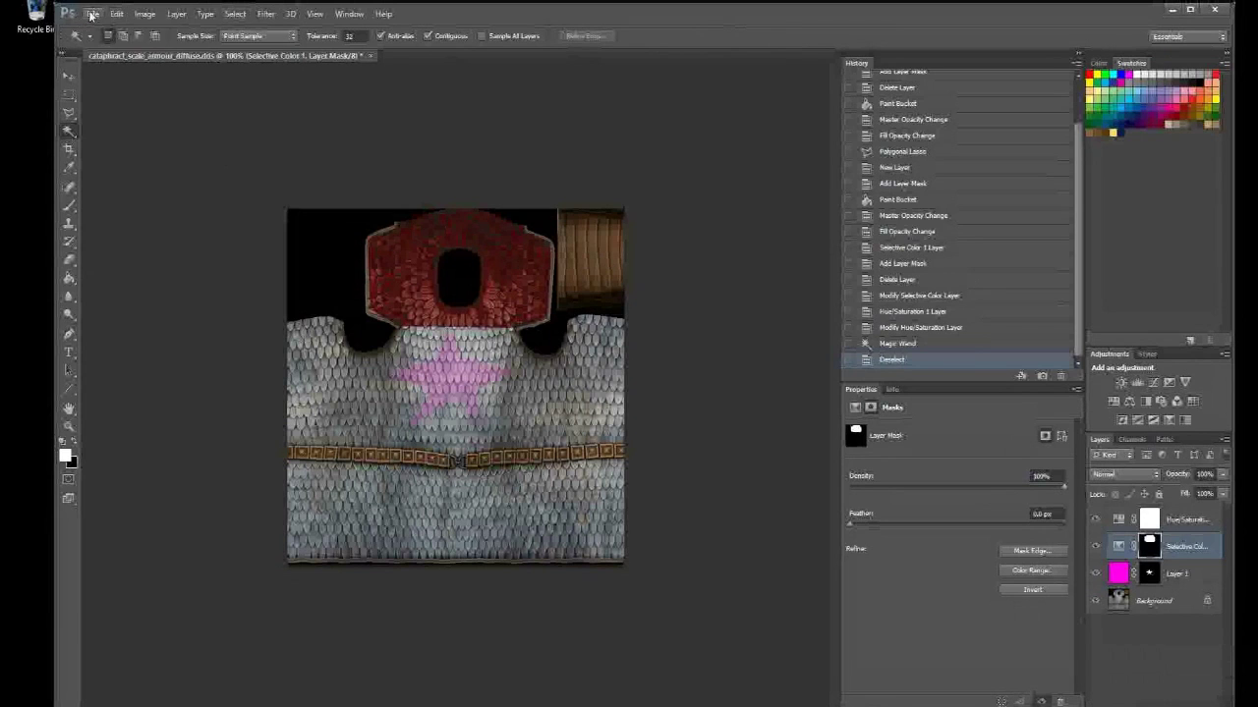
- Start Save As and browse to the Tutorial > WIP > _variantmodels > man > armour > tex folder
left_click(92, 14)
left_click(116, 196)
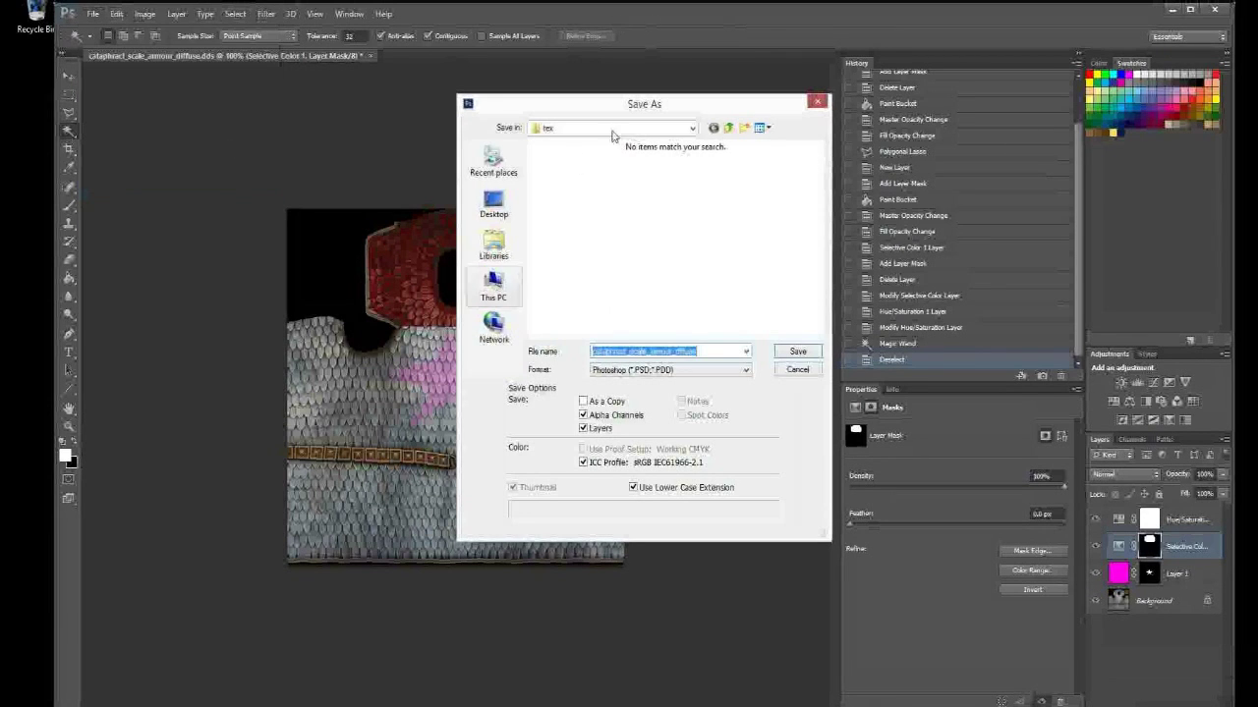
left_click(692, 127)
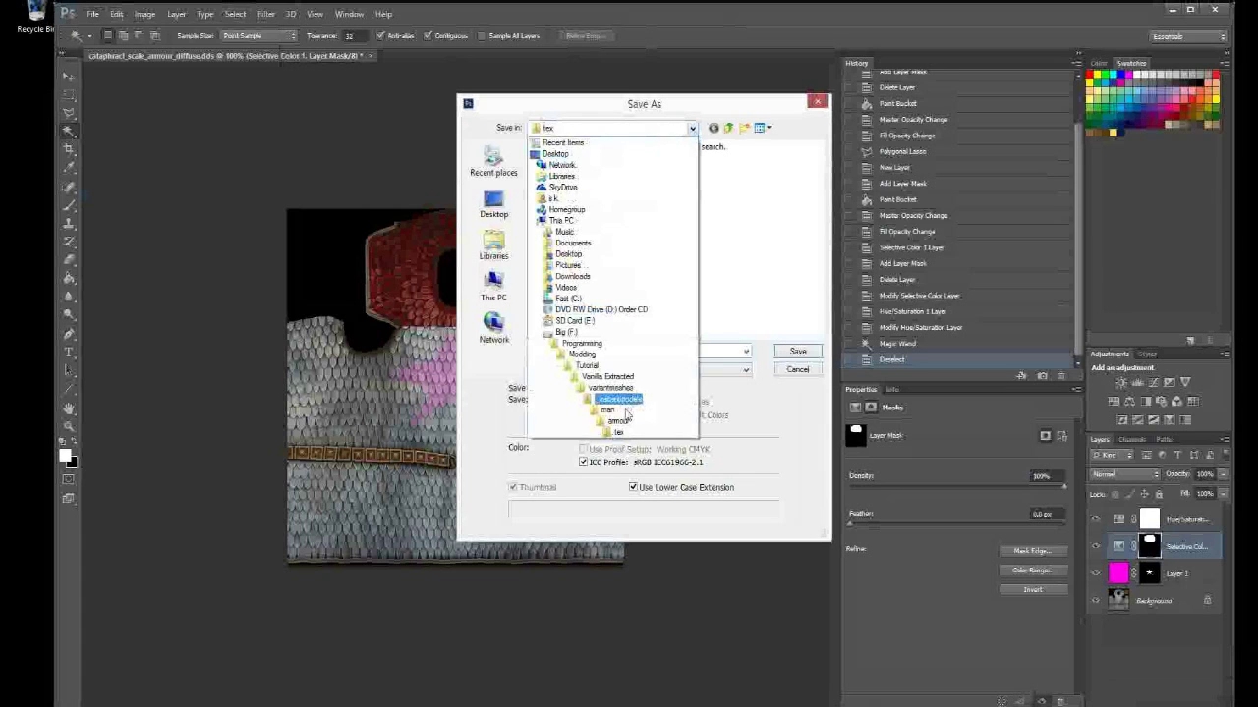
left_click(581, 367)
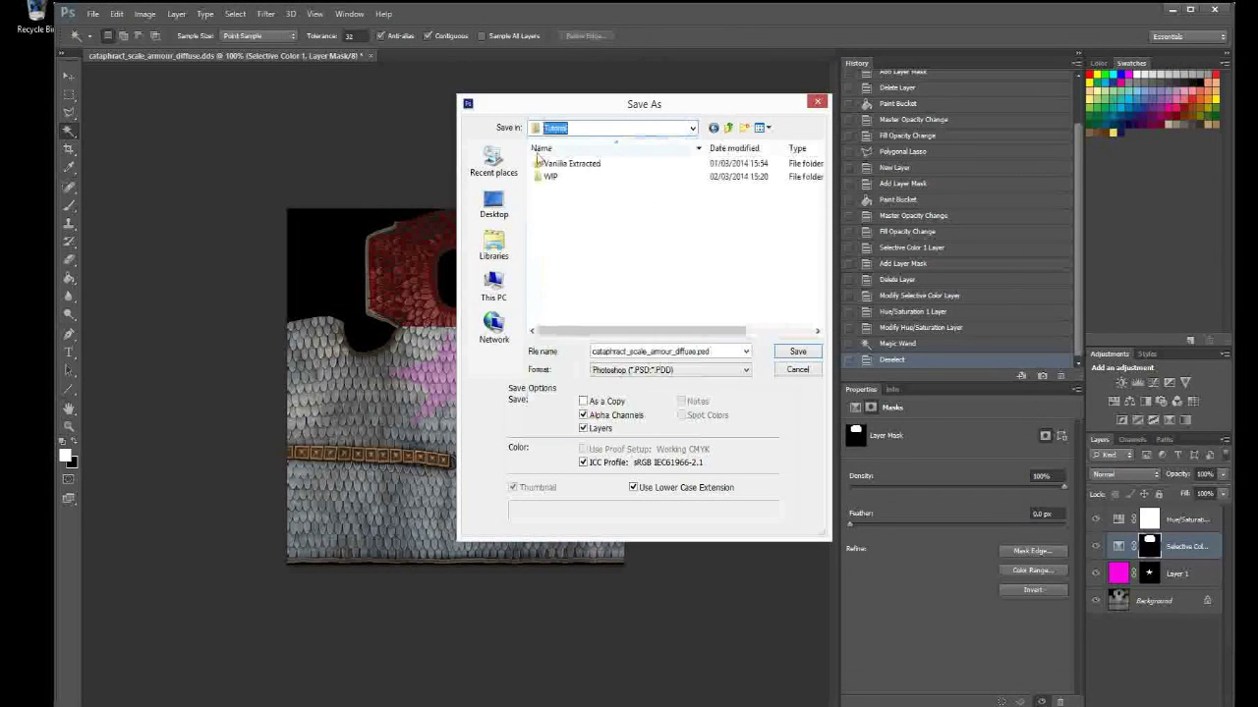
double_click(560, 176)
double_click(561, 166)
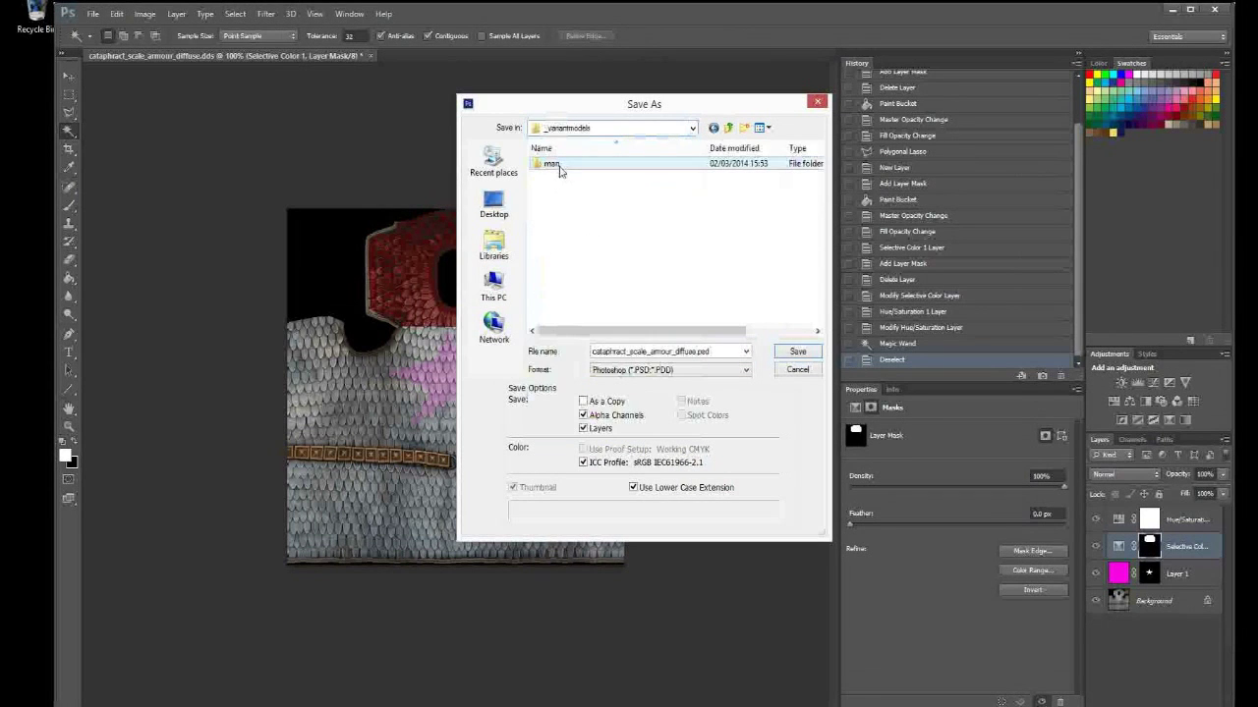
double_click(561, 166)
double_click(561, 166)
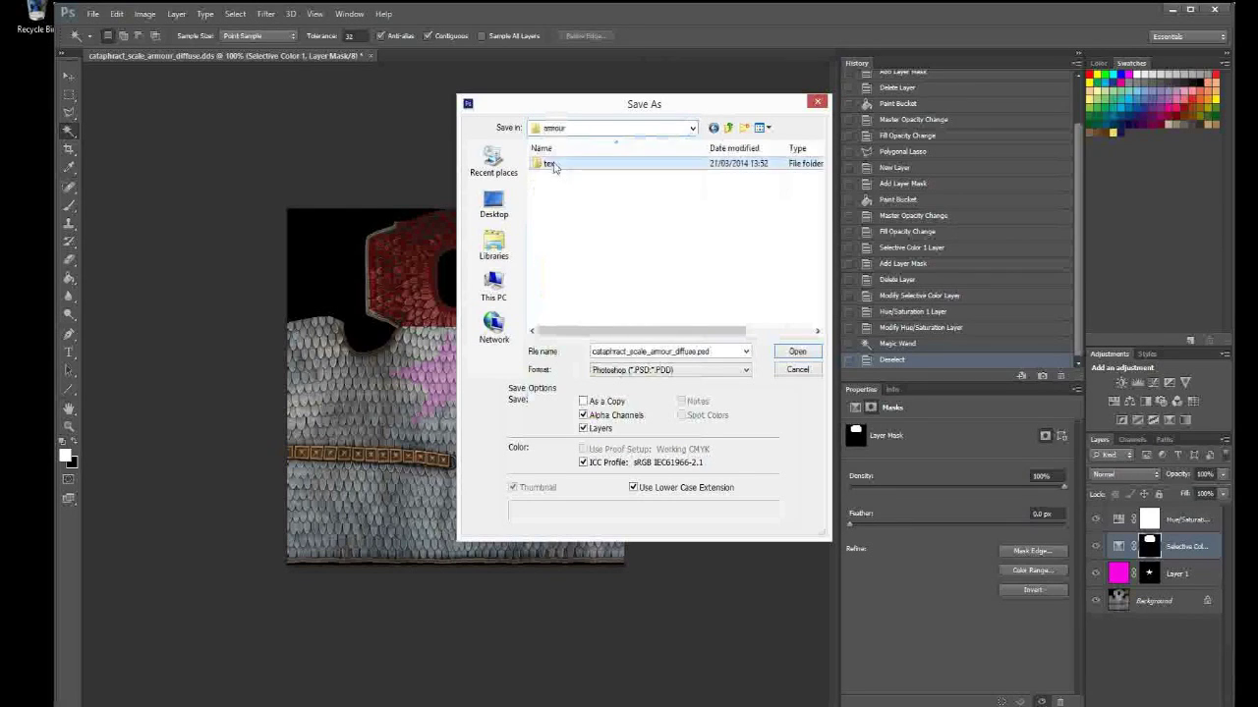
double_click(550, 164)
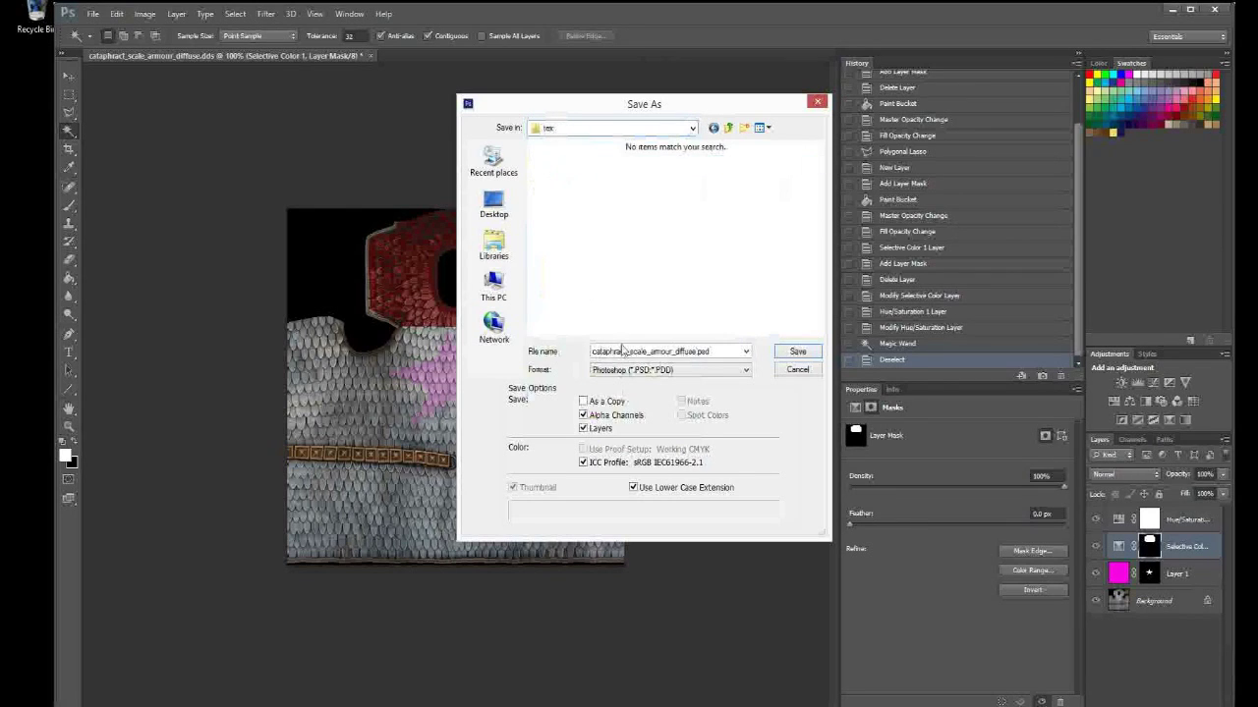
- Rename the file to tutorial_cataphract_scale_armour_diffuse.psd
double_click(626, 351)
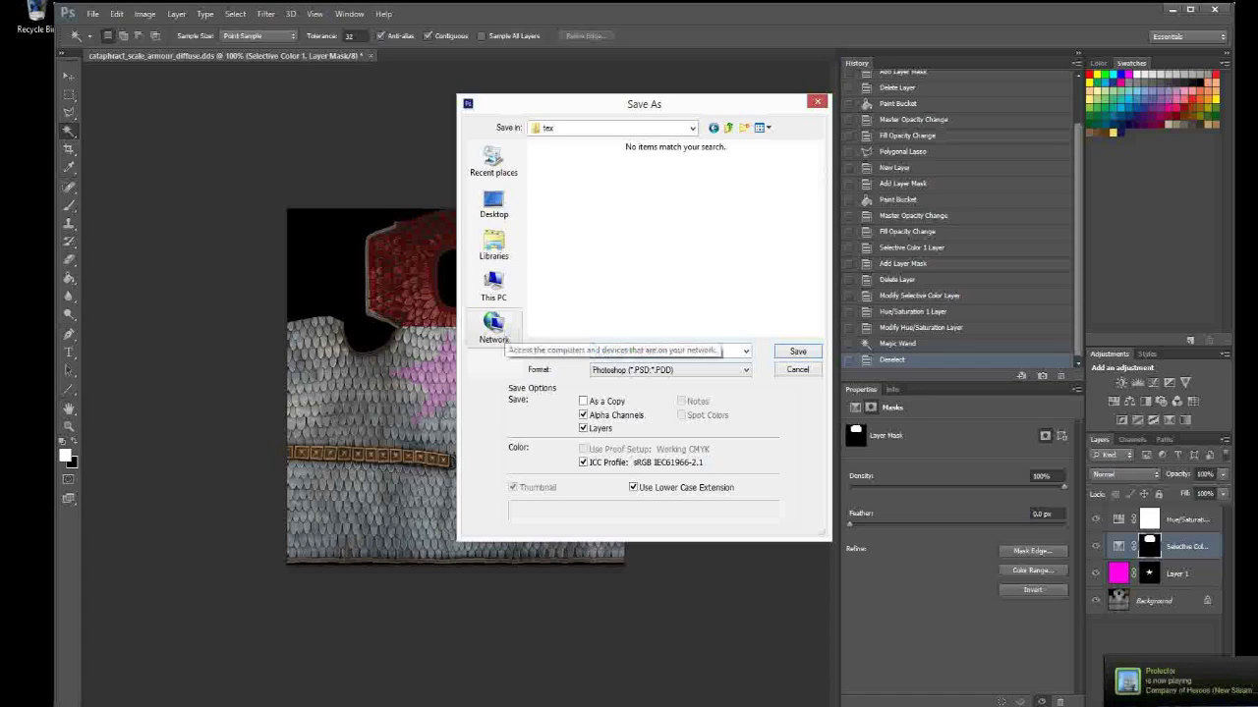
type("tutorial_scale_armour_diffuse.psd")
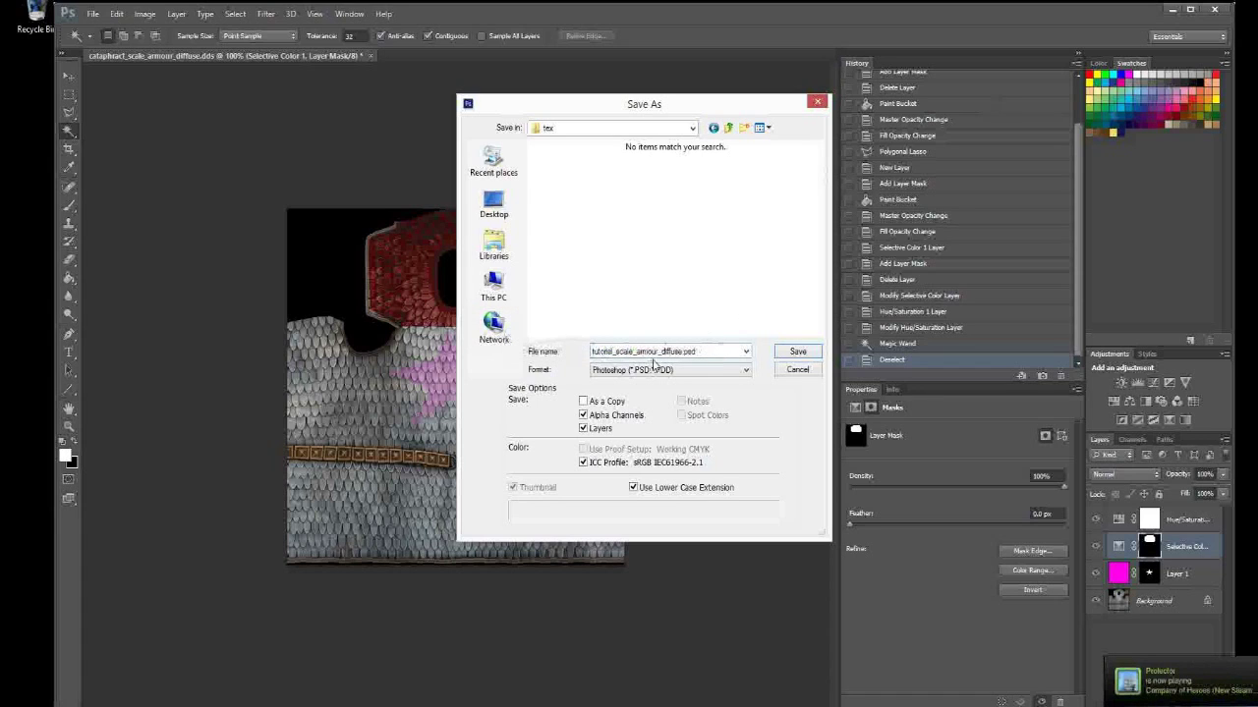
key("BackSpace")
key("BackSpace")
type("al_cataphract")
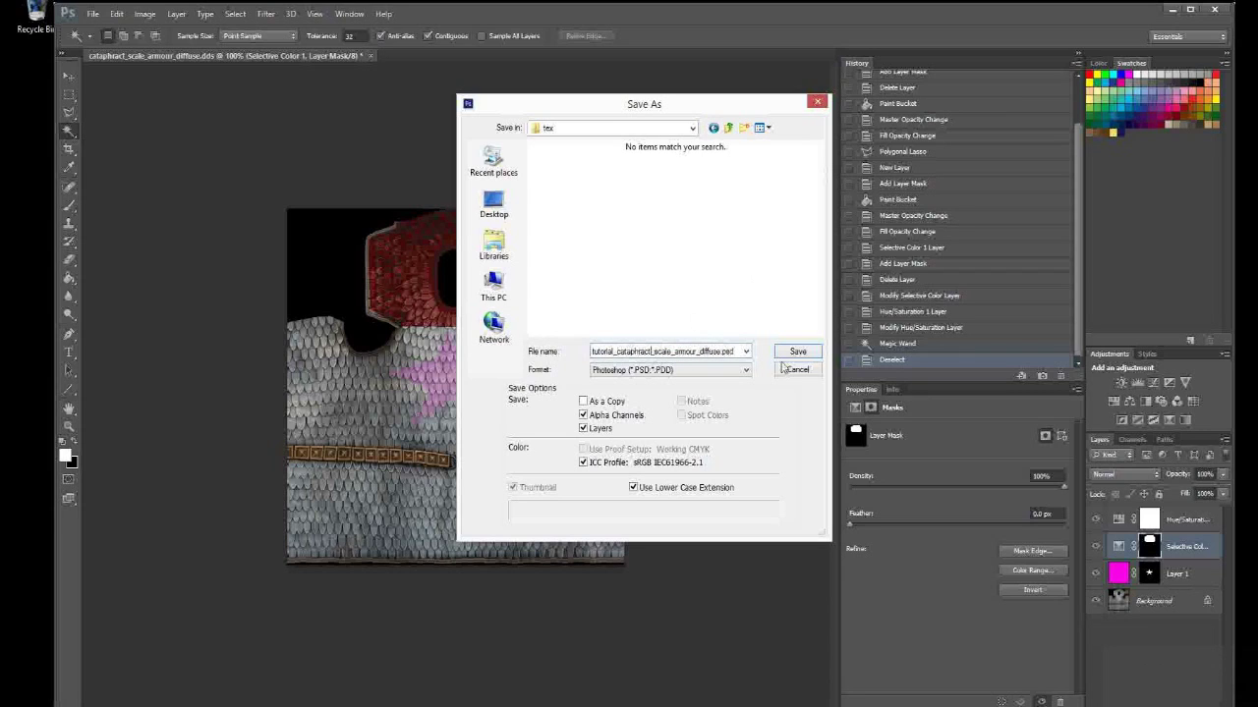
left_click(735, 371)
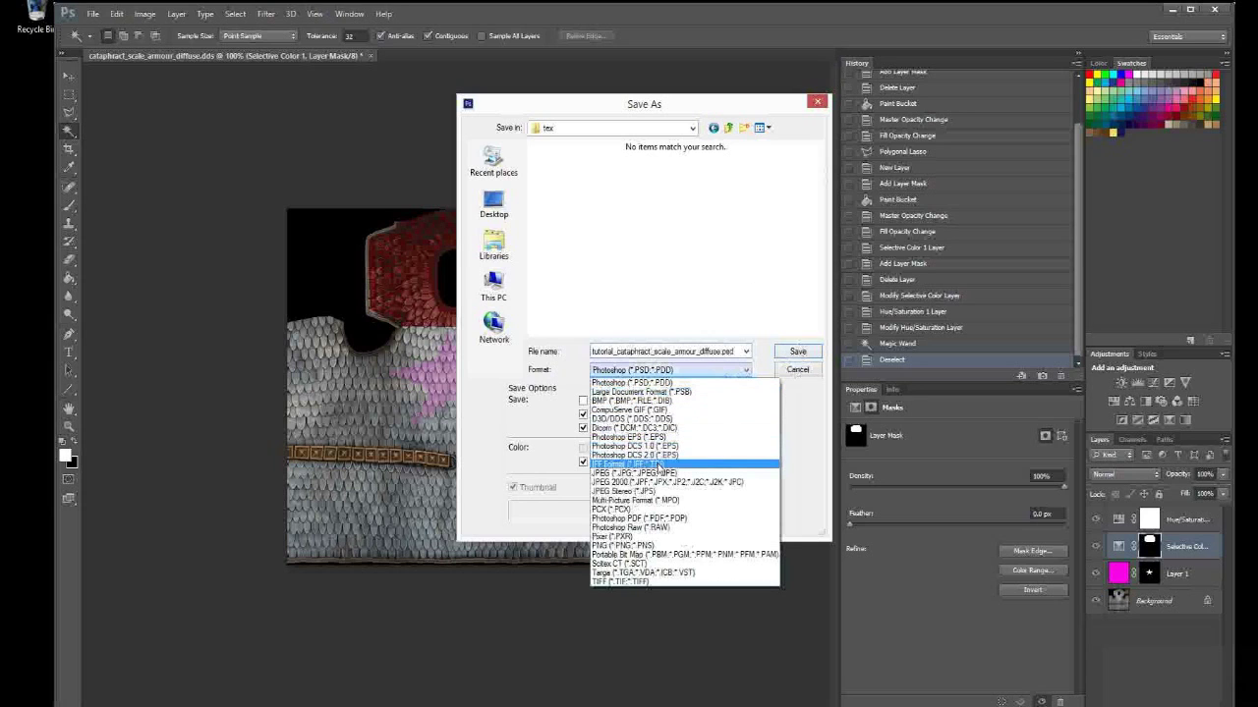
- Save the texture as a D3D/DDS file with DXT1 ARGB 1-bit alpha, then quit Photoshop without saving the original
left_click(660, 418)
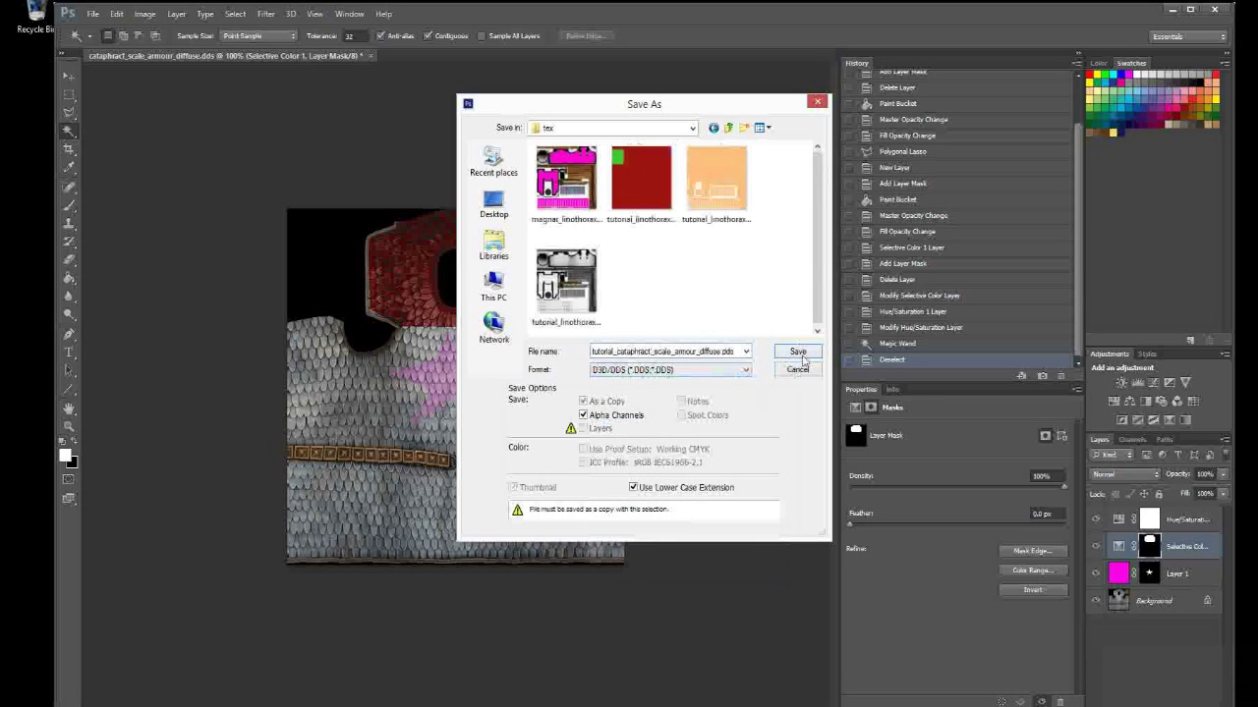
left_click(798, 353)
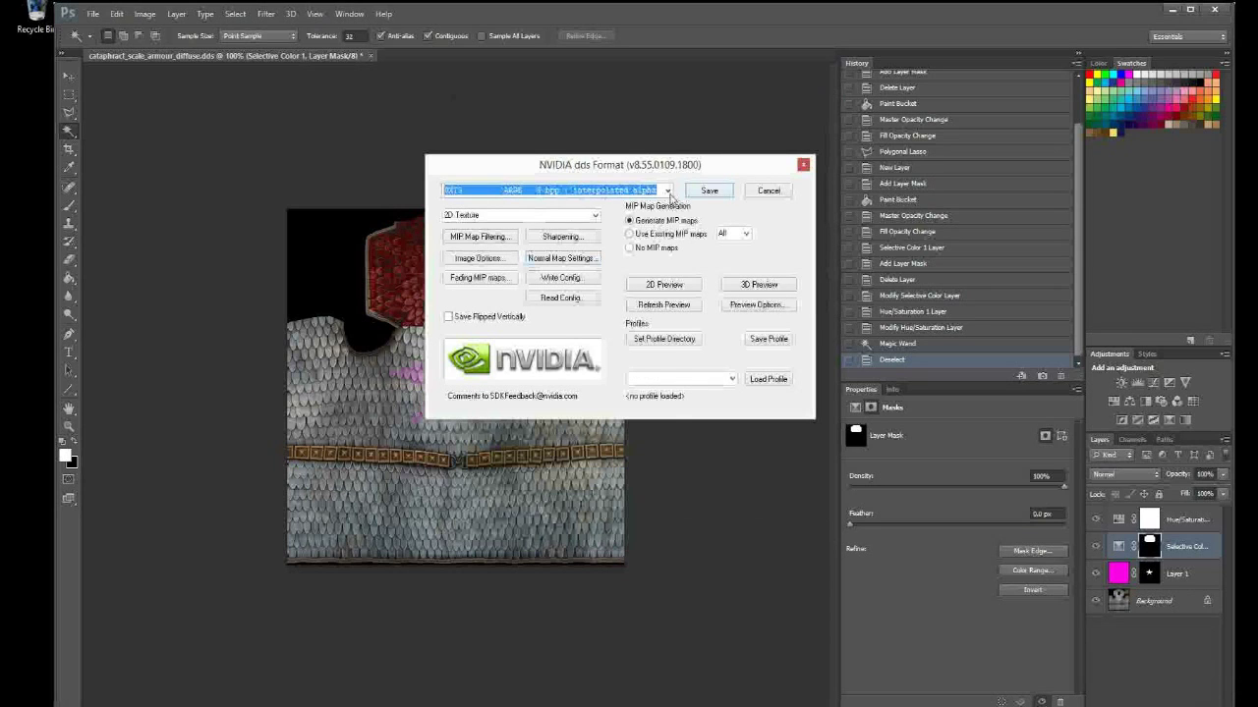
left_click(669, 195)
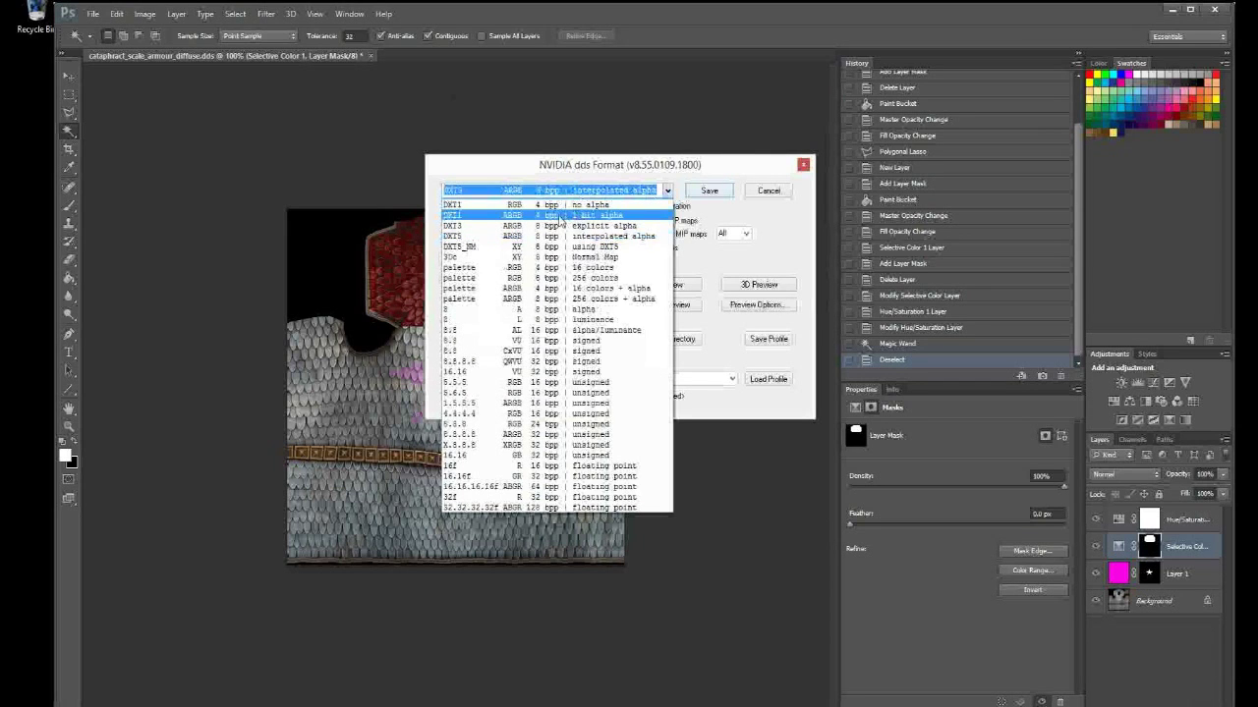
left_click(560, 216)
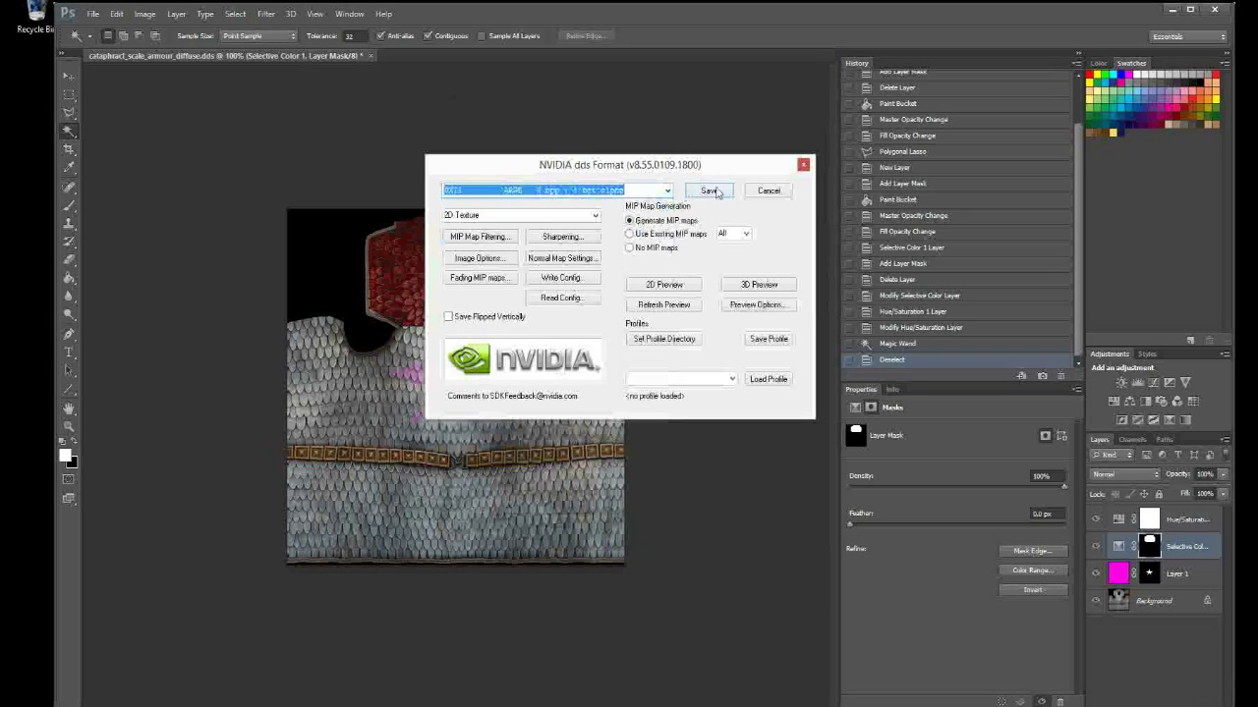
left_click(709, 191)
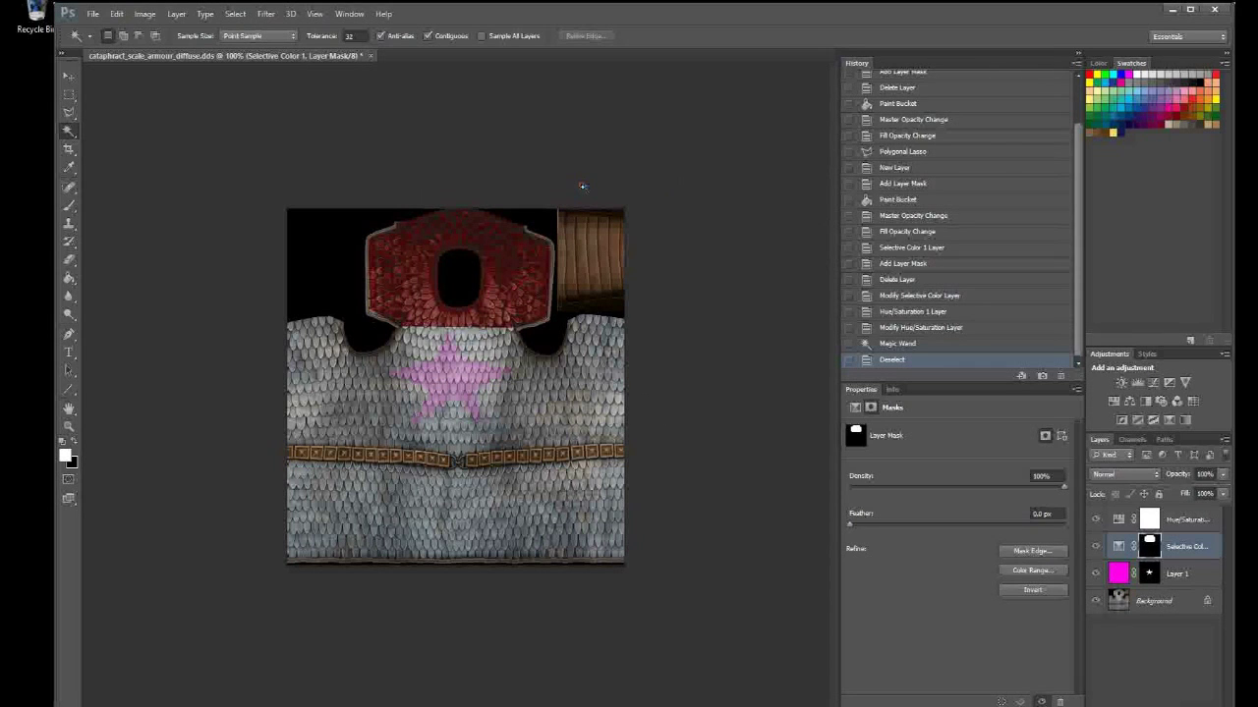
left_click(1214, 9)
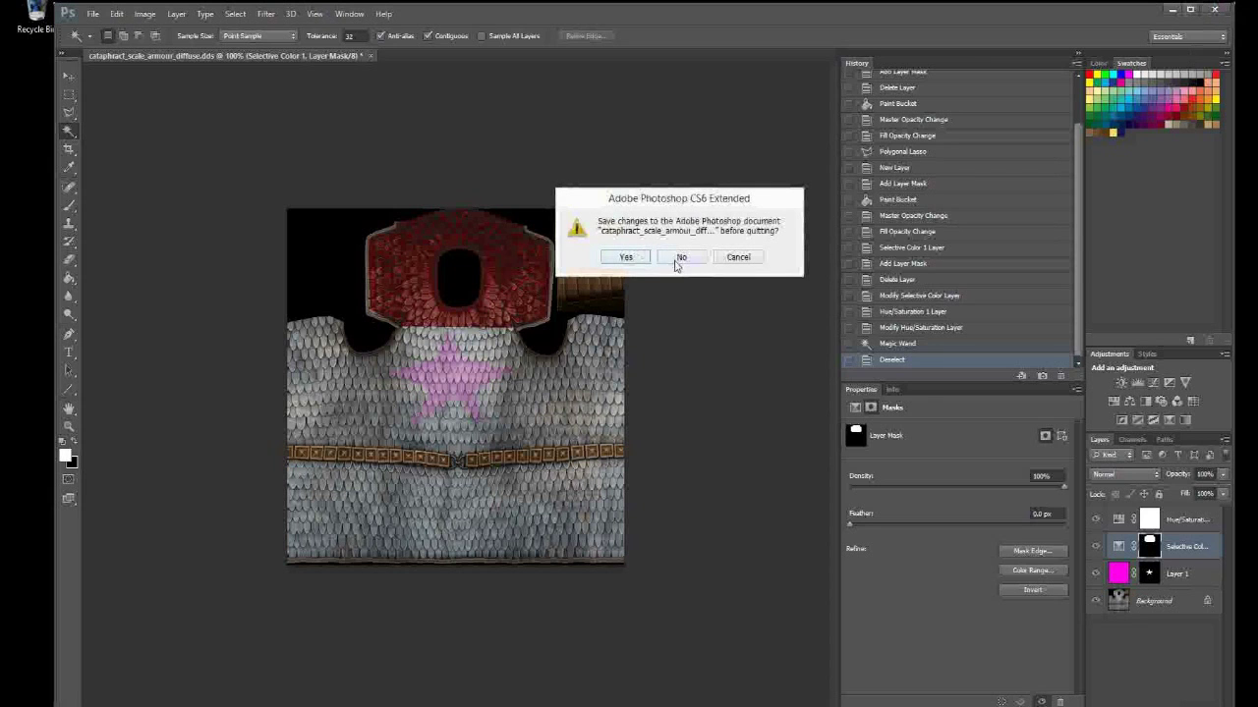
left_click(682, 258)
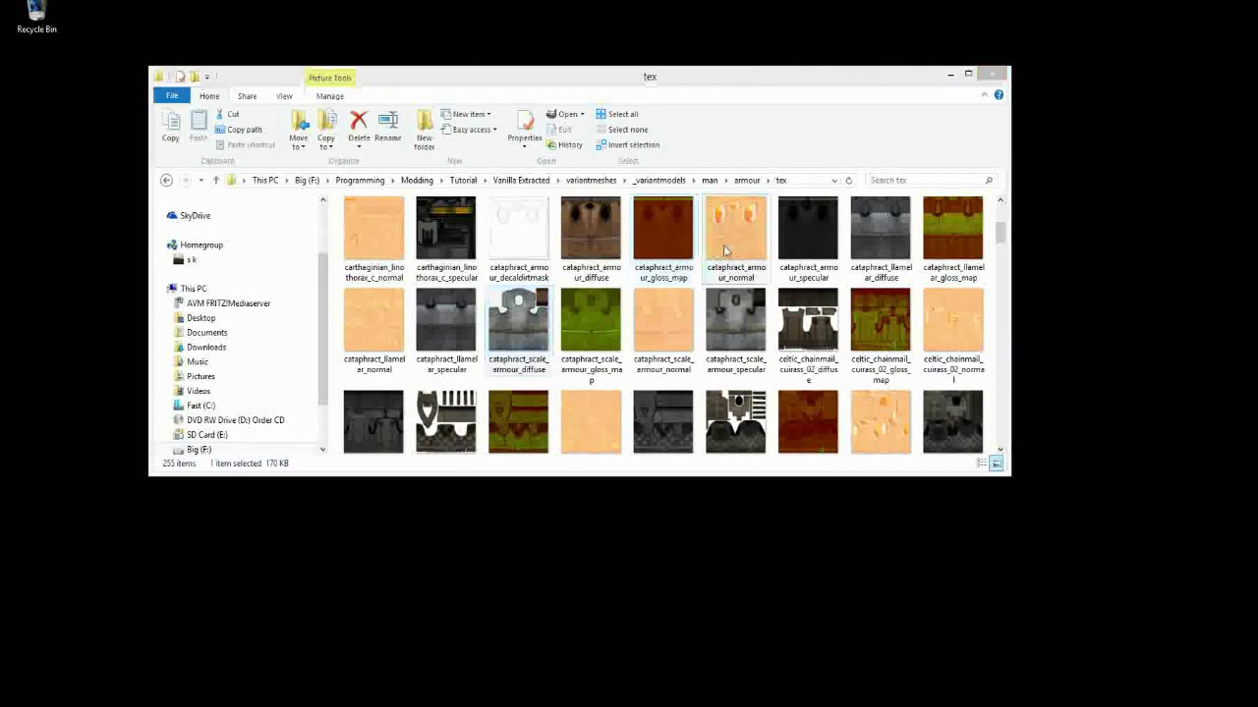